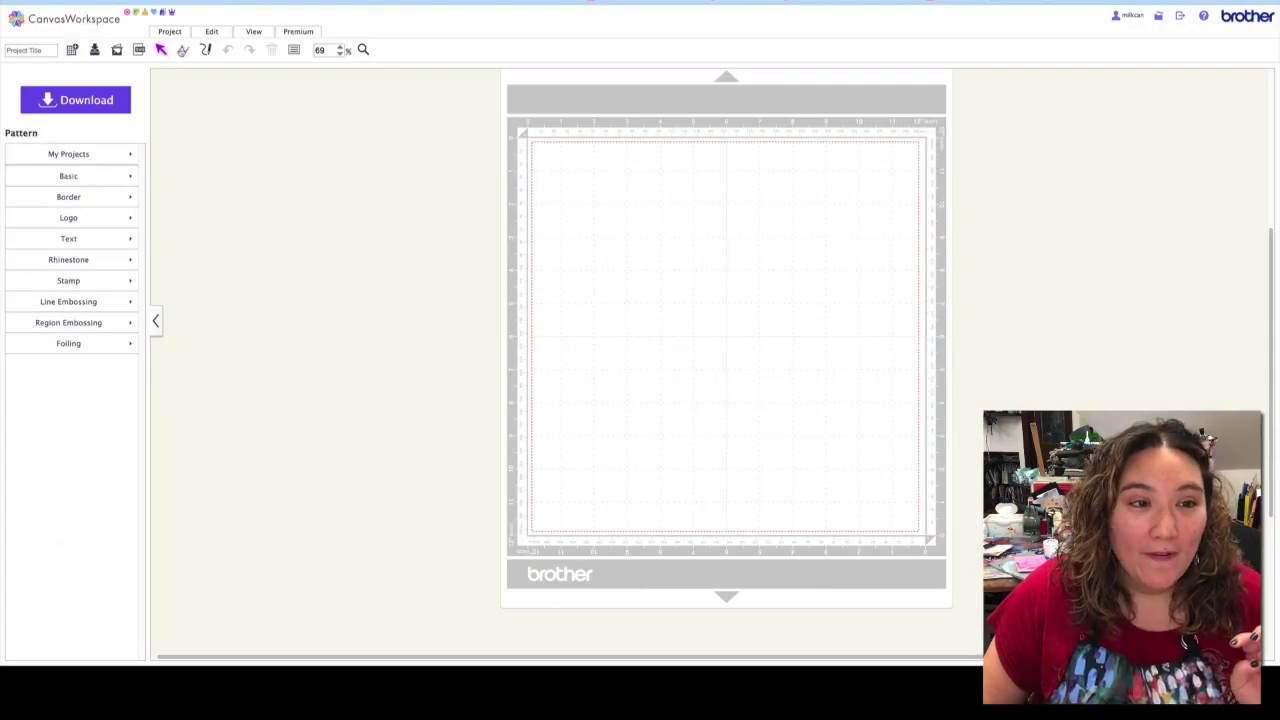
Draw a closed four-point arrowhead outline, about 8.45" by 8.92", across the upper mat.
click(610, 217)
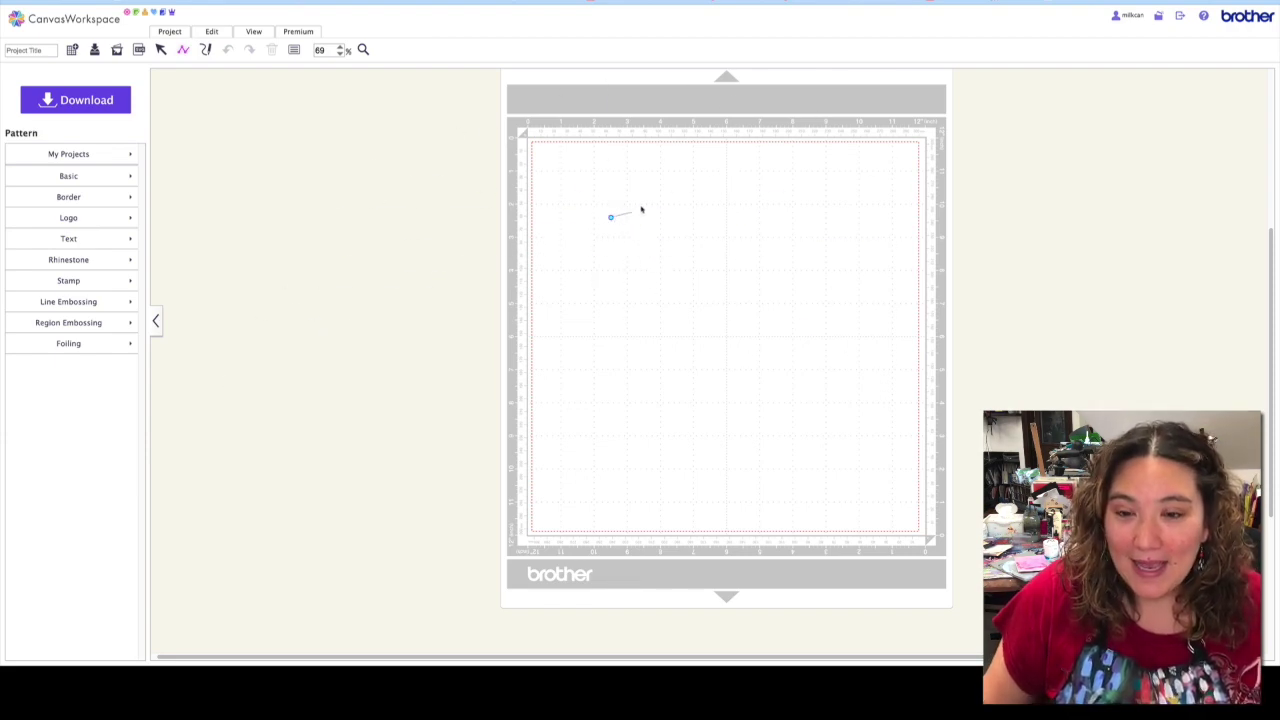
click(906, 175)
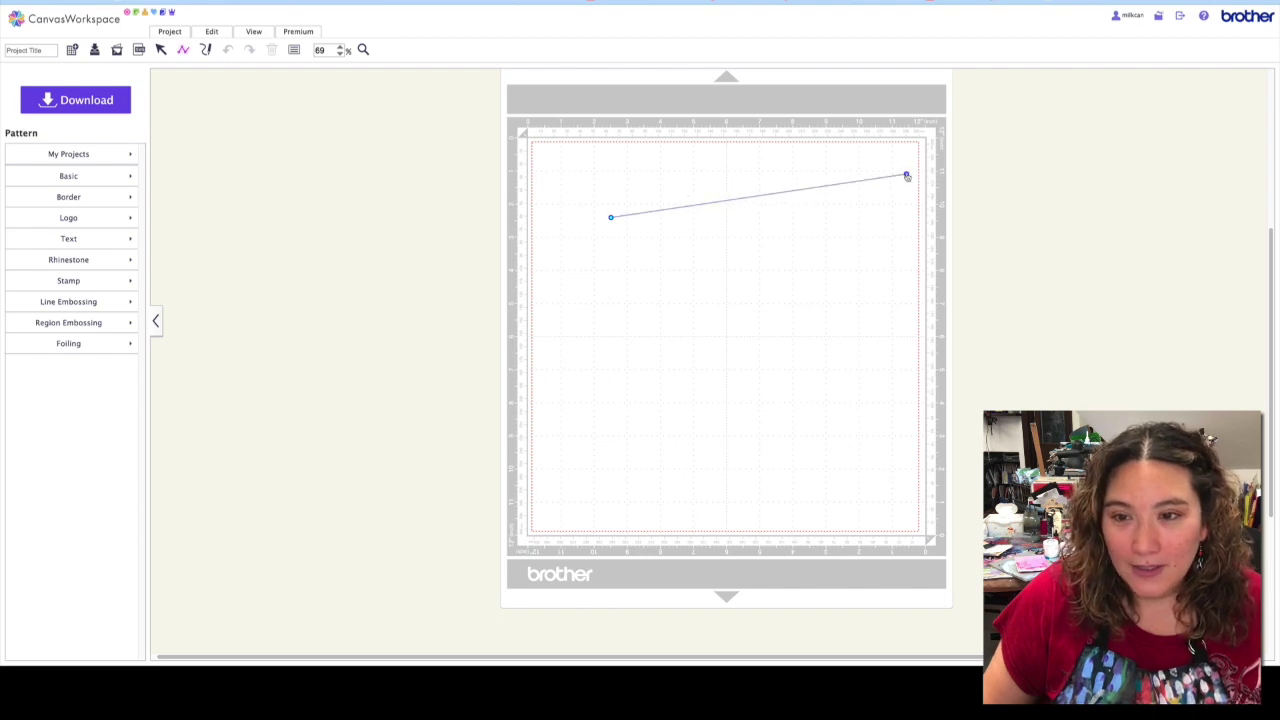
click(819, 456)
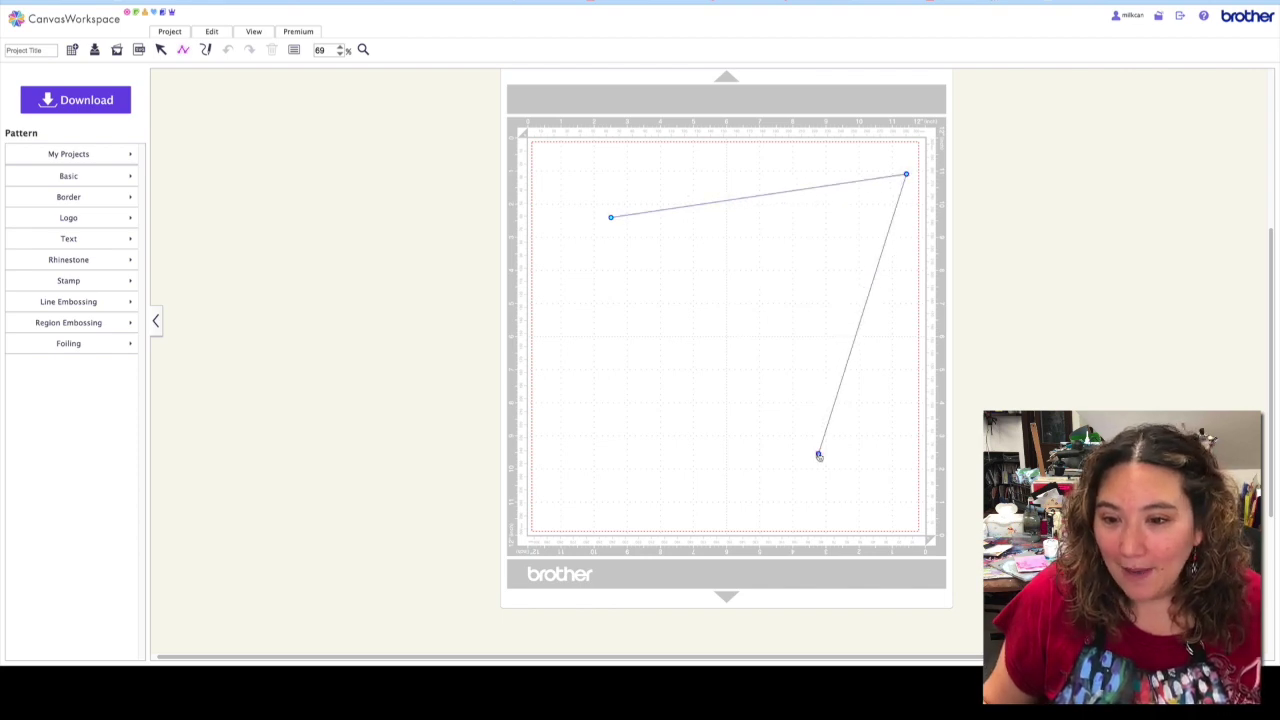
click(833, 311)
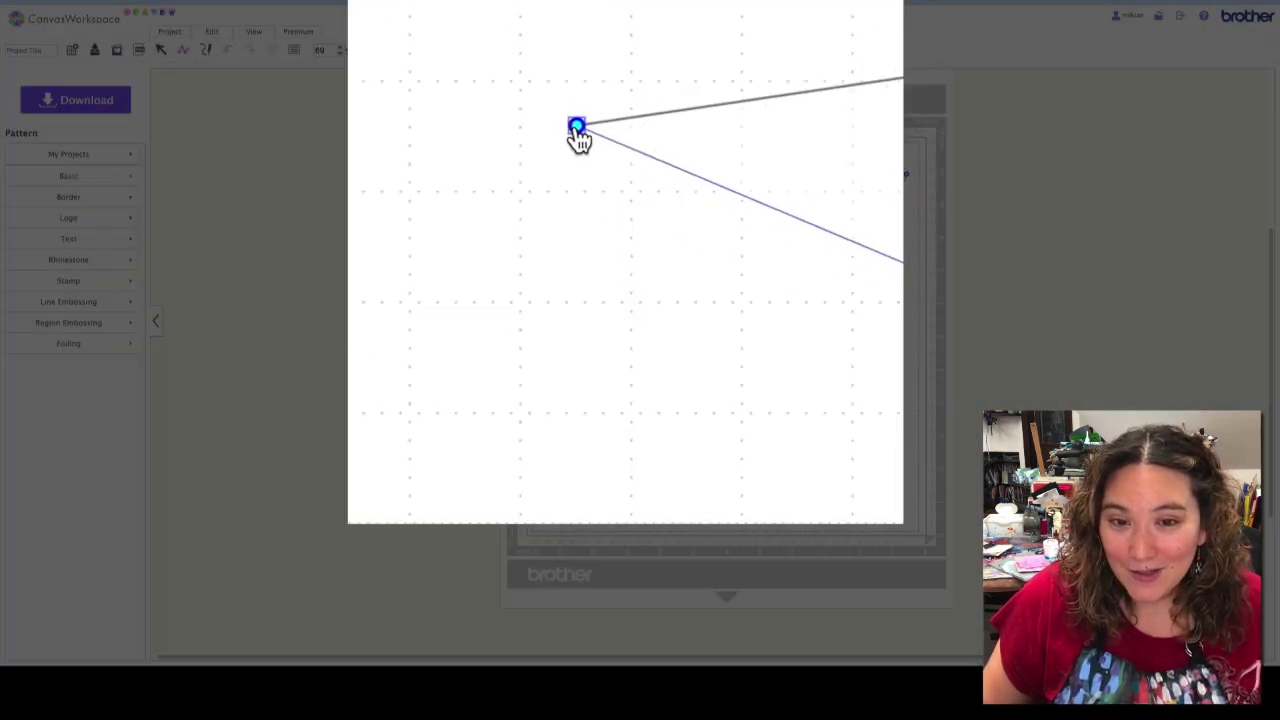
click(567, 111)
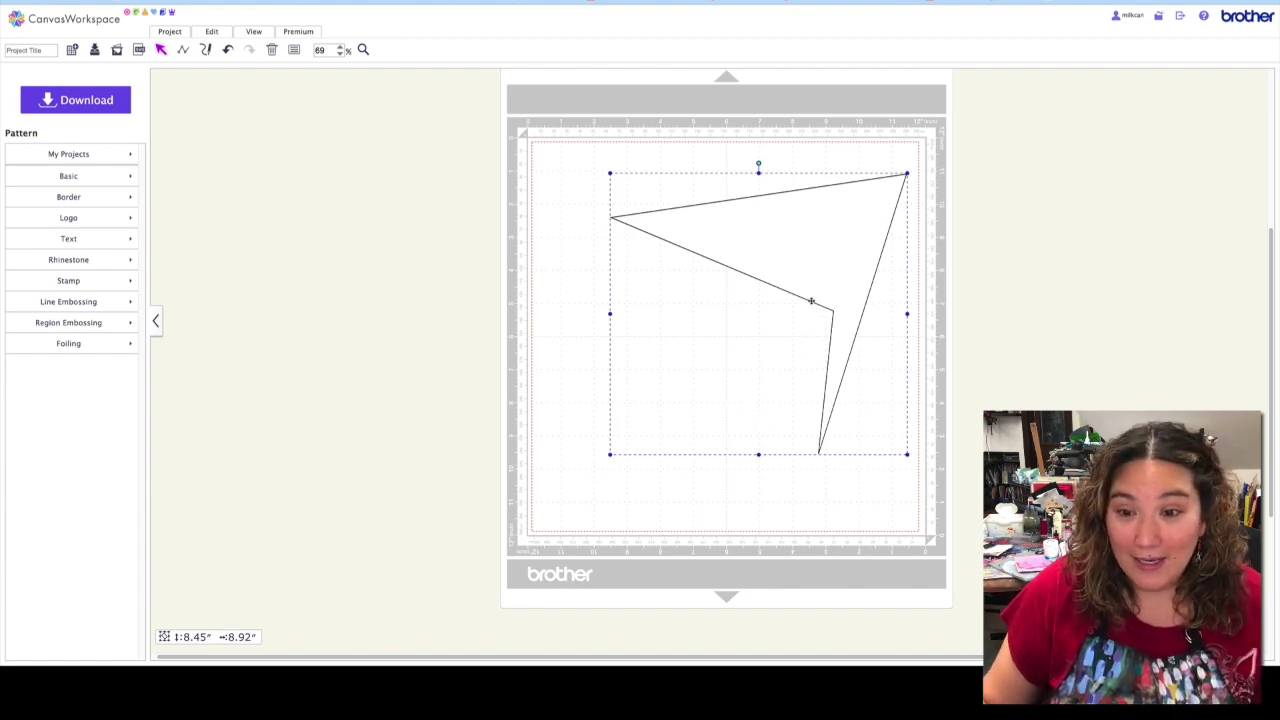
Fill the arrowhead shape solid red and nudge it slightly up and left.
click(294, 50)
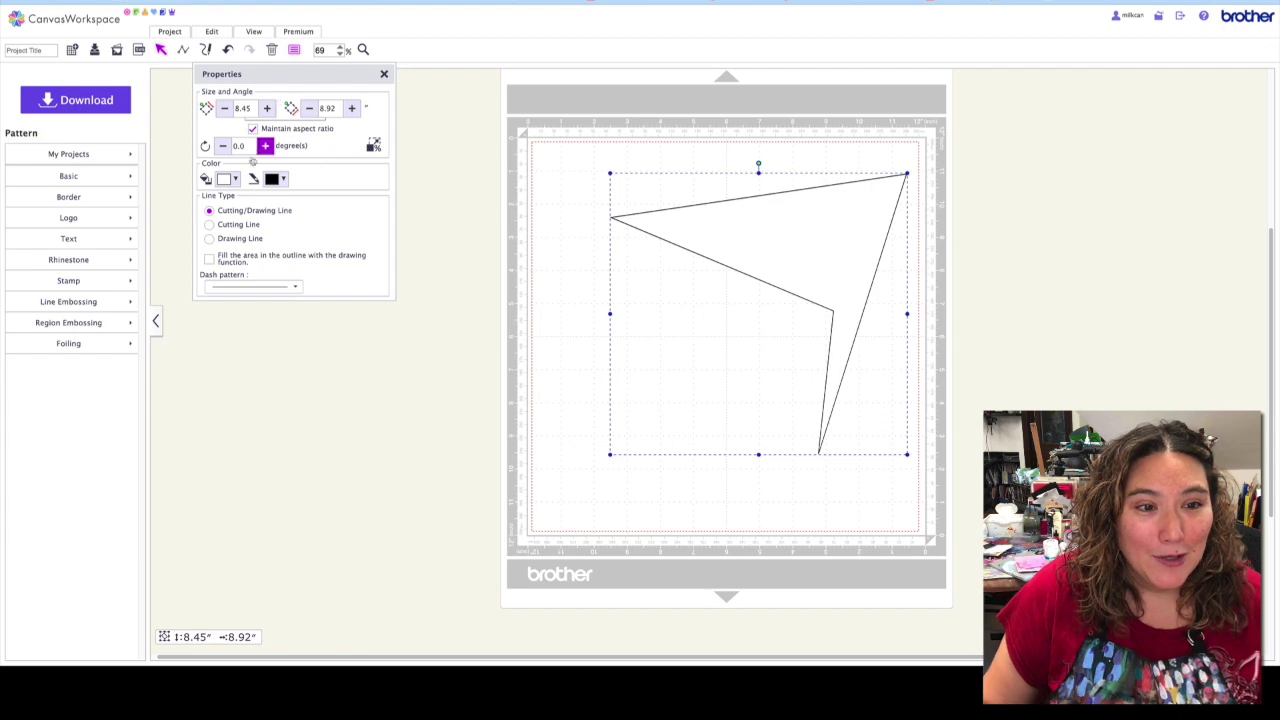
click(233, 179)
click(284, 202)
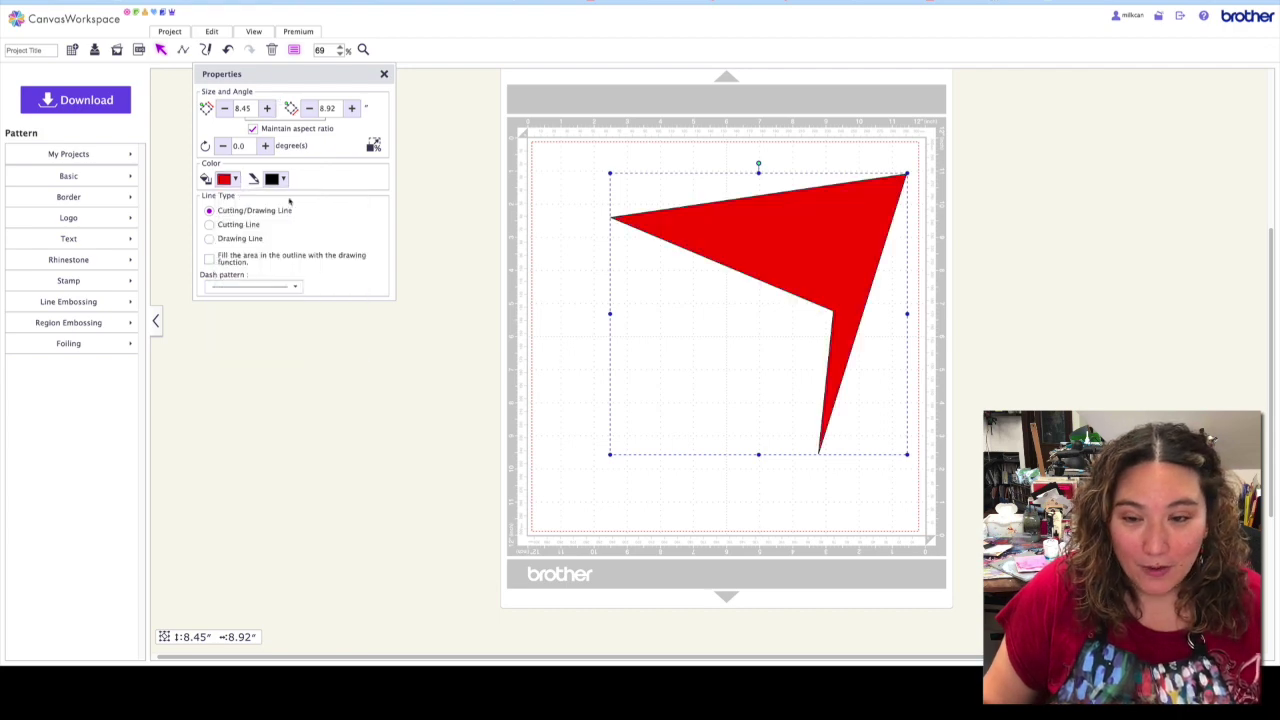
click(383, 74)
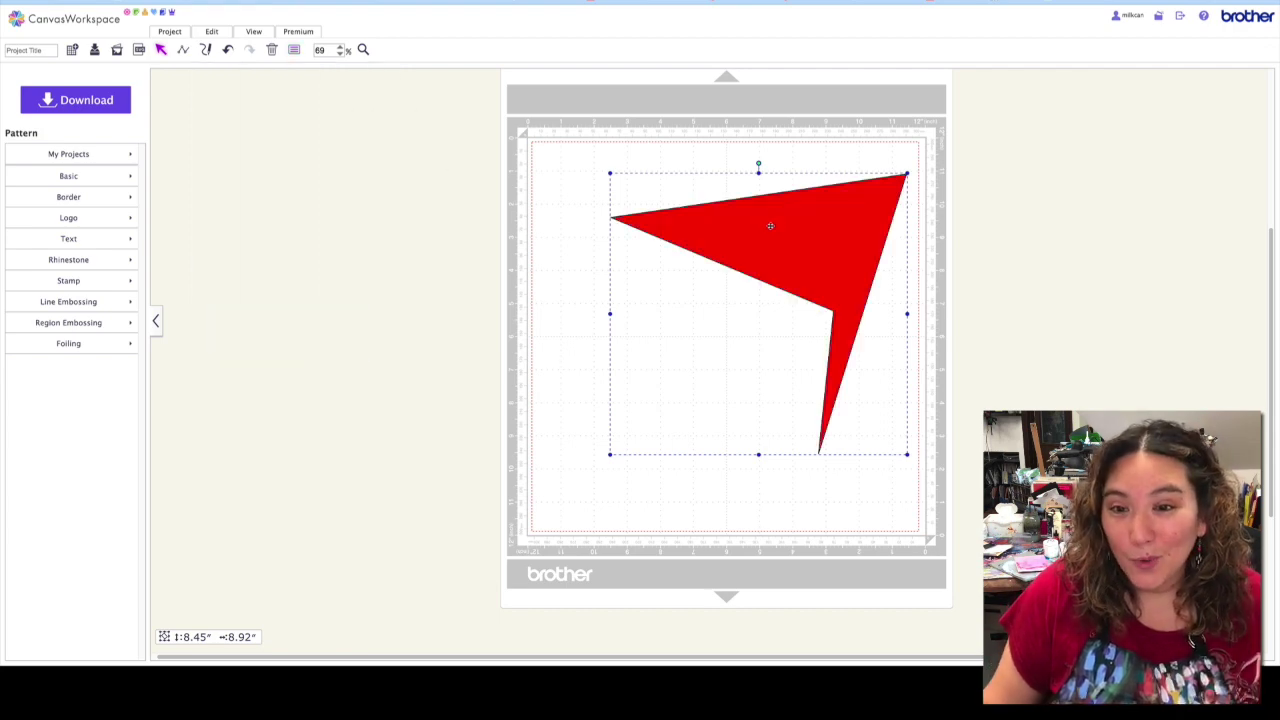
drag(767, 224, 733, 234)
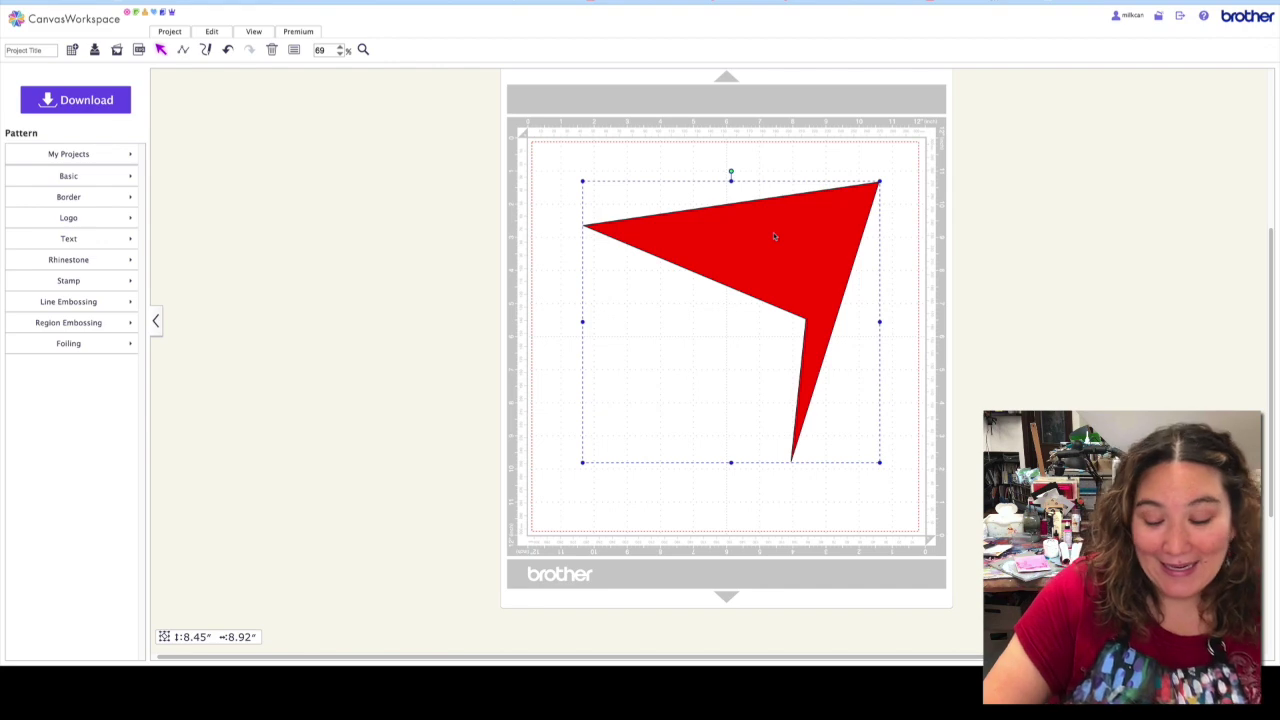
Delete the red arrowhead and draw a new three-point triangle near the top left.
key(Delete)
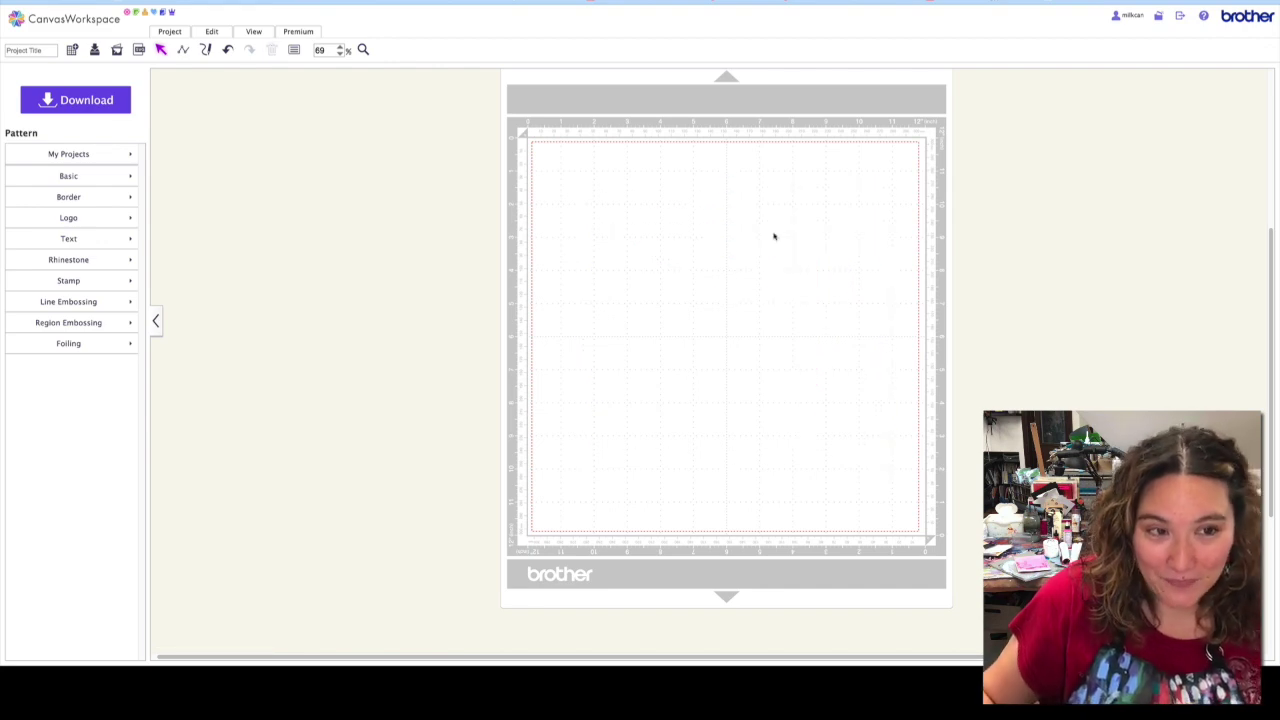
click(184, 52)
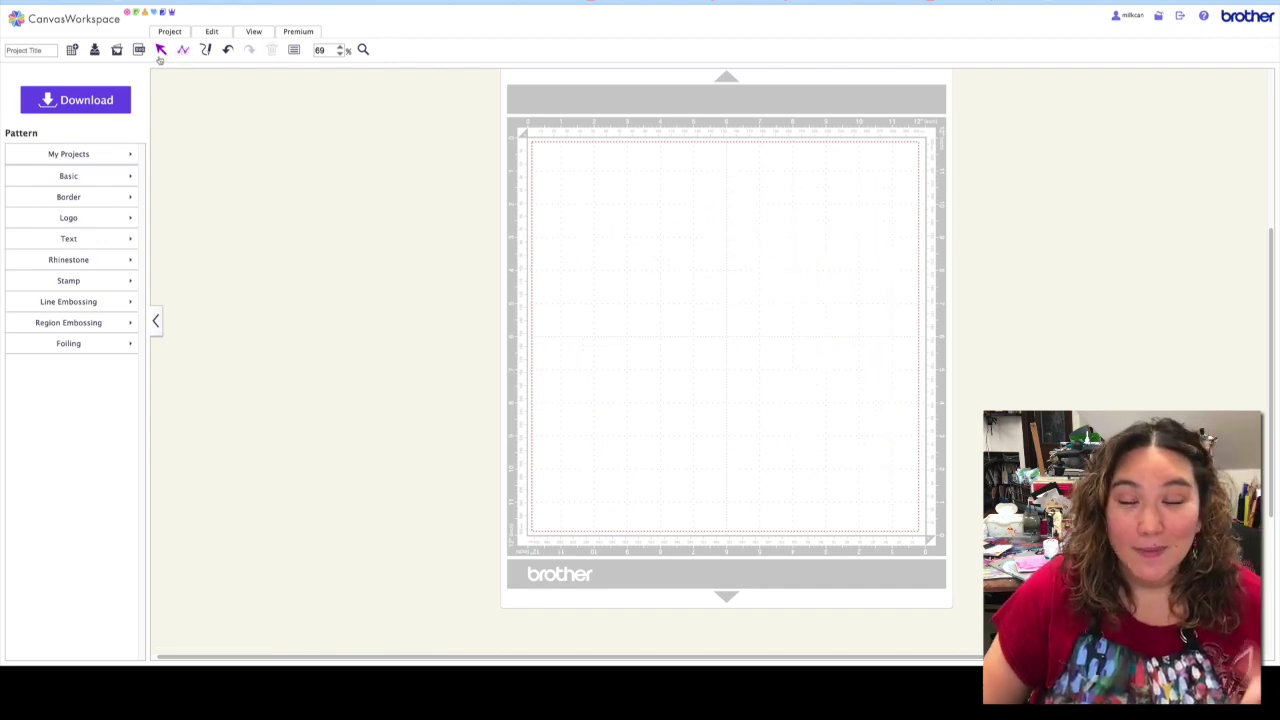
click(630, 188)
click(798, 199)
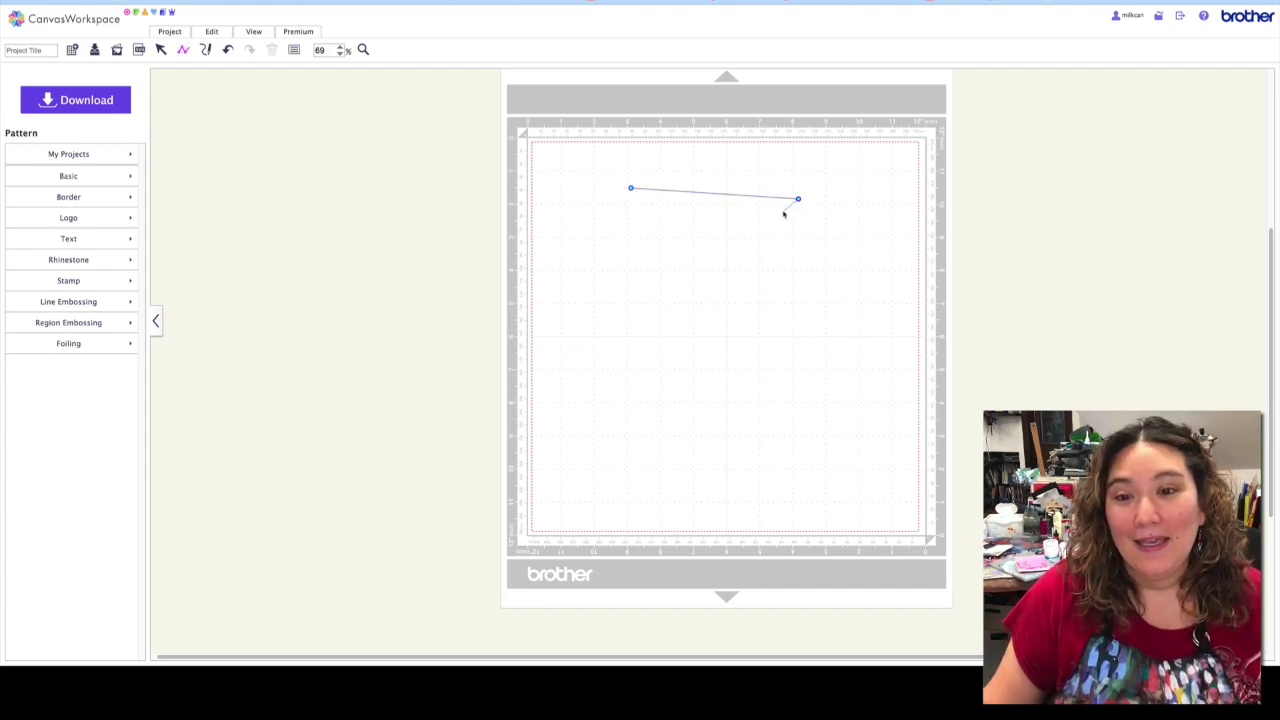
double_click(771, 322)
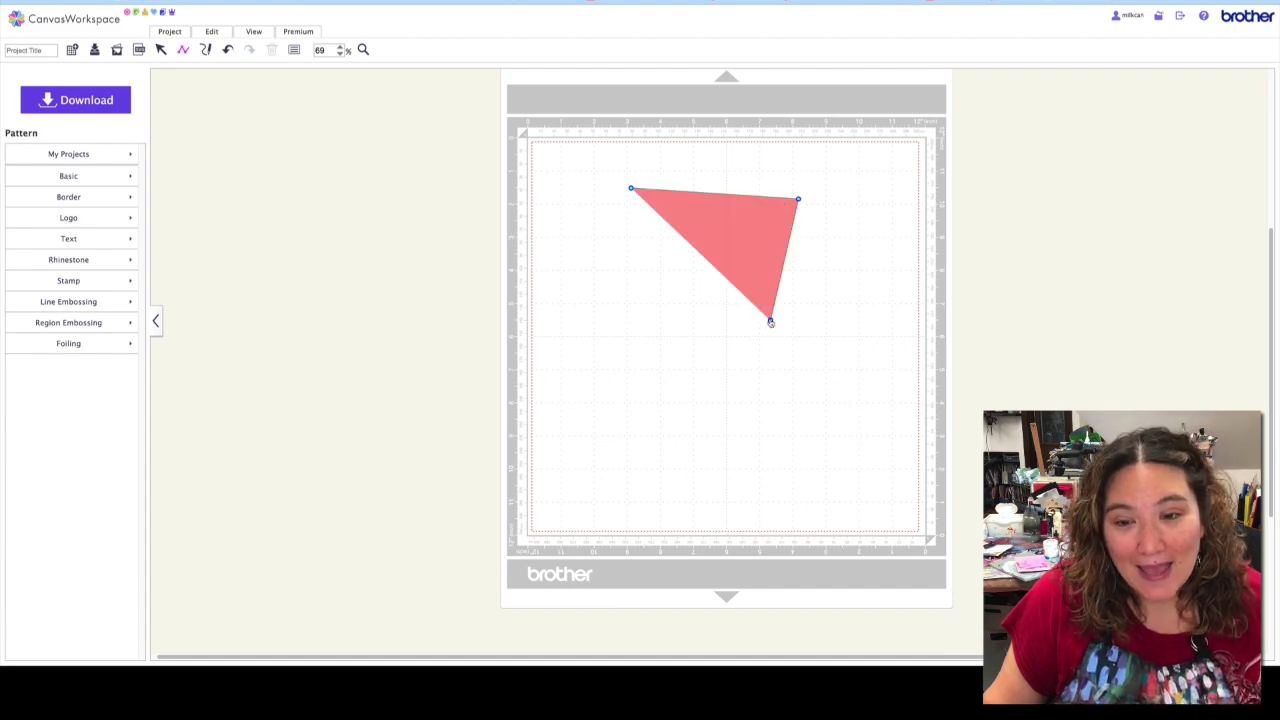
Bend the triangle's sides into curves, forming a rounded bowl about 6.00" by 4.03".
drag(771, 322, 691, 329)
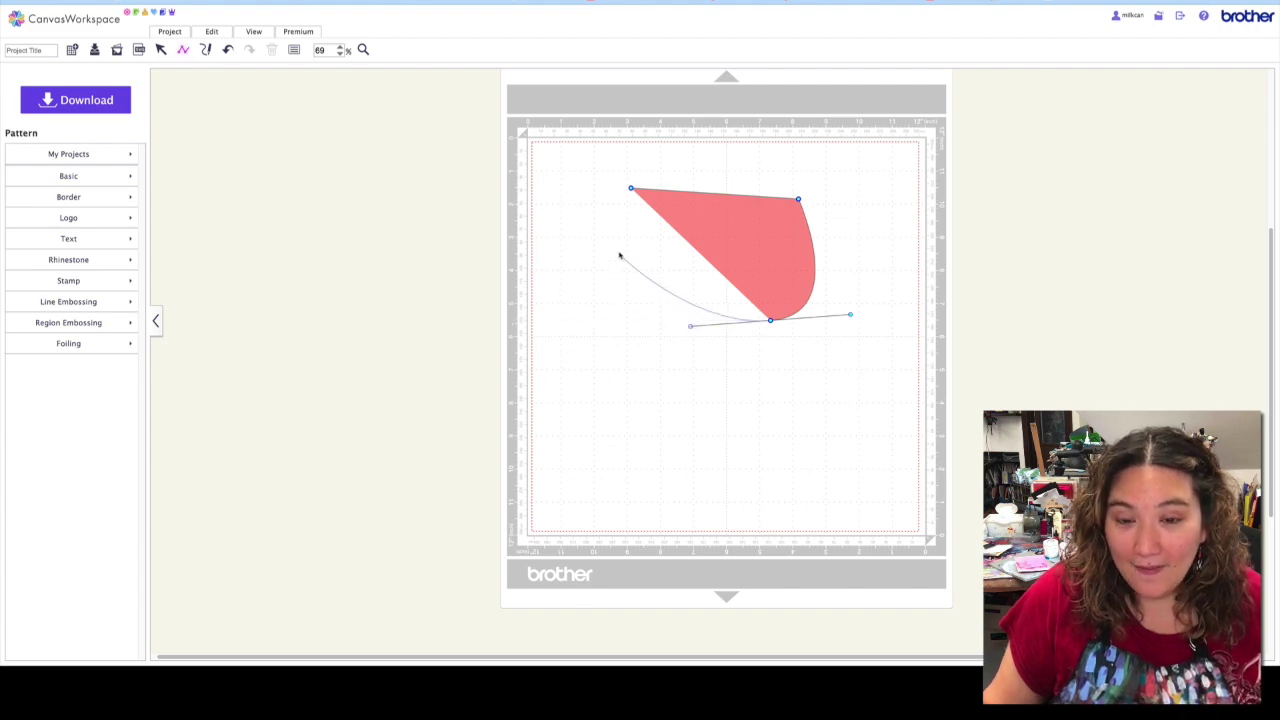
drag(618, 256, 612, 207)
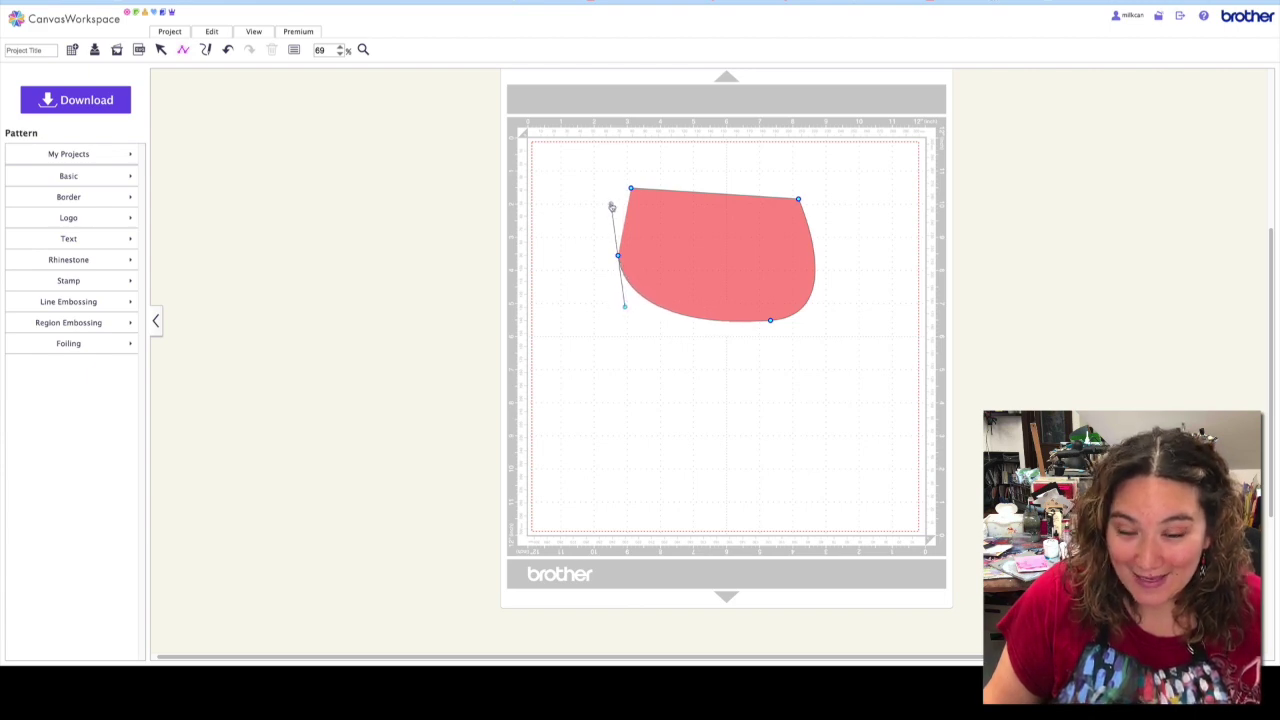
drag(612, 207, 610, 204)
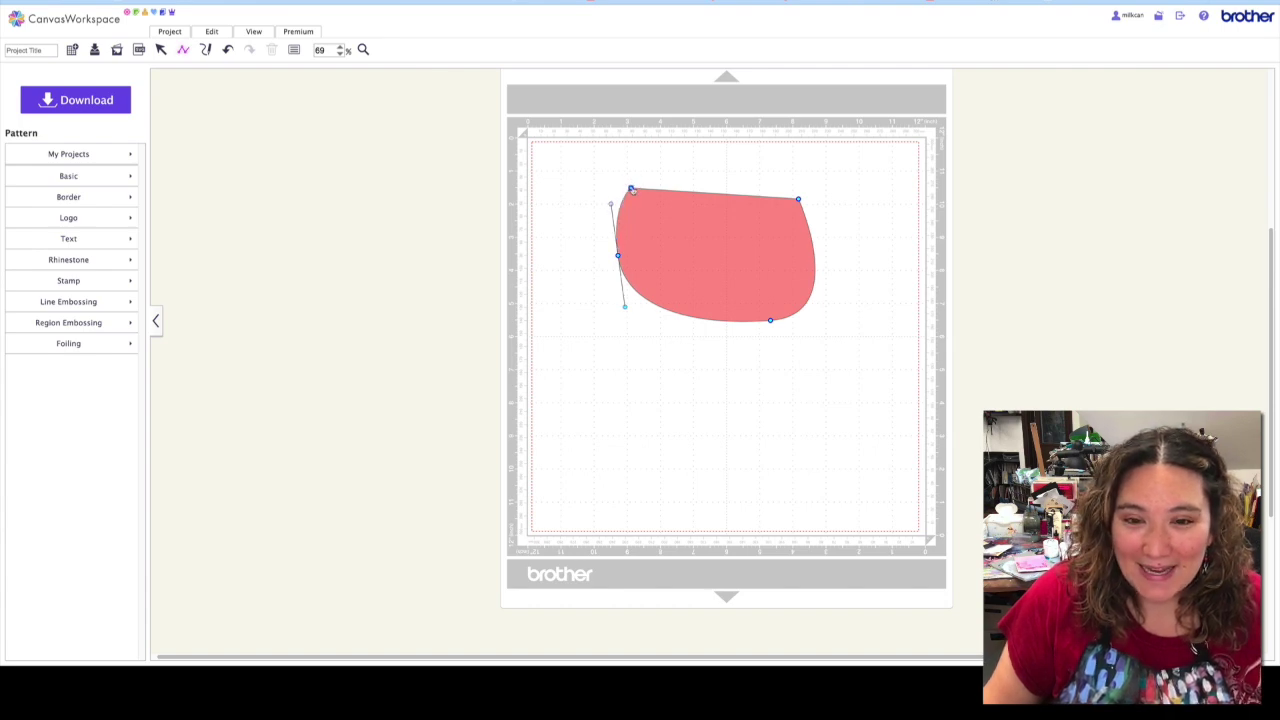
key(Escape)
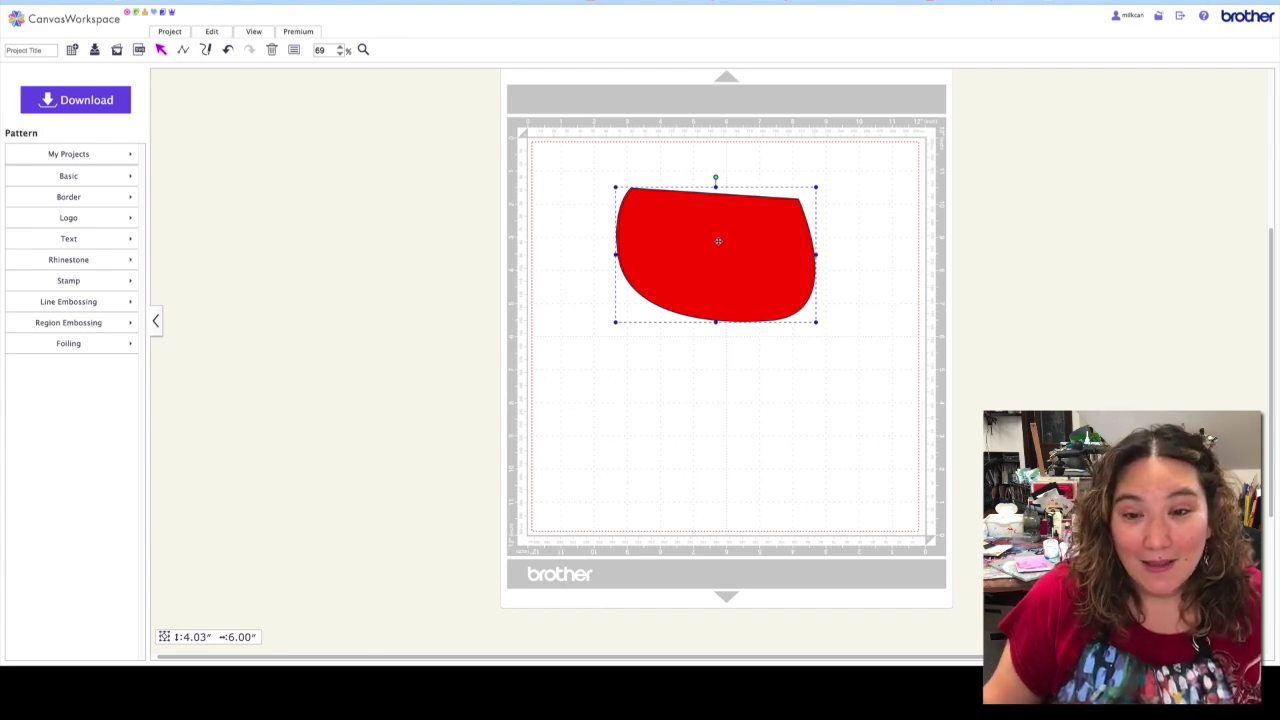
Move the red bowl shape down and slightly left to the mat's middle, then deselect it.
drag(729, 243, 683, 358)
click(657, 166)
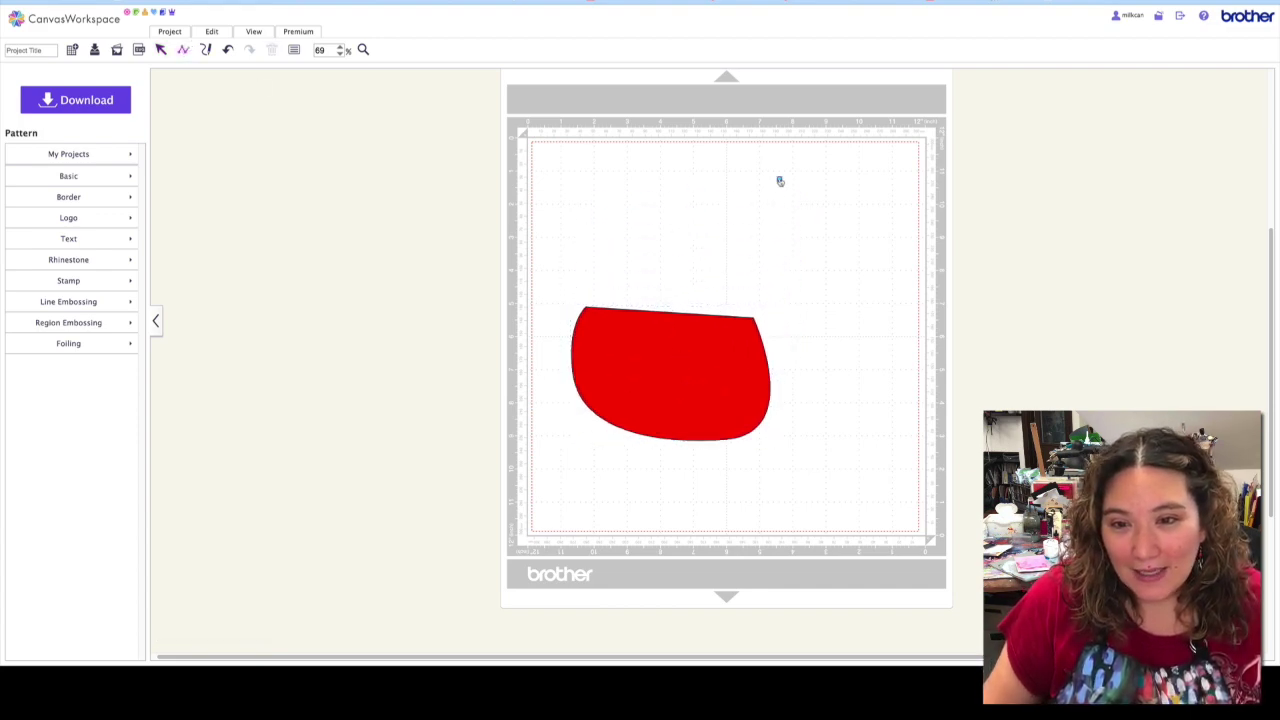
Draw a closed jagged hook shape, about 5.78" by 3.32", reaching toward the upper right.
click(780, 181)
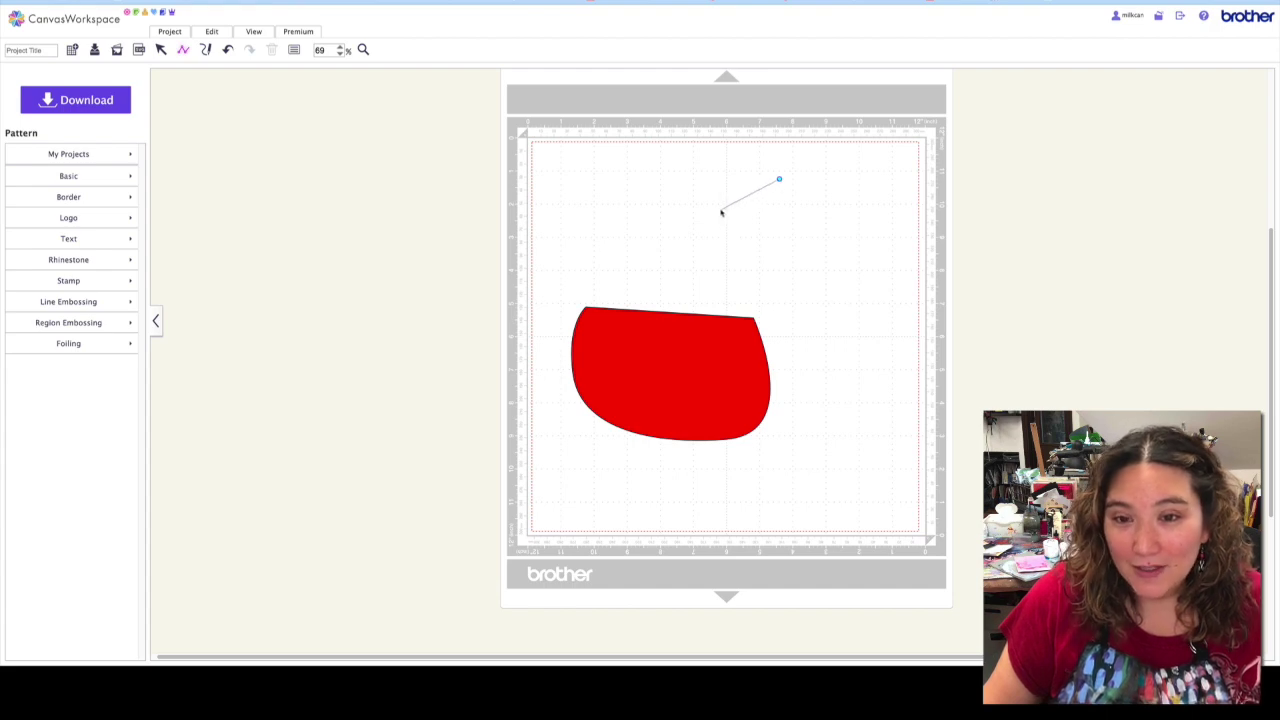
click(723, 245)
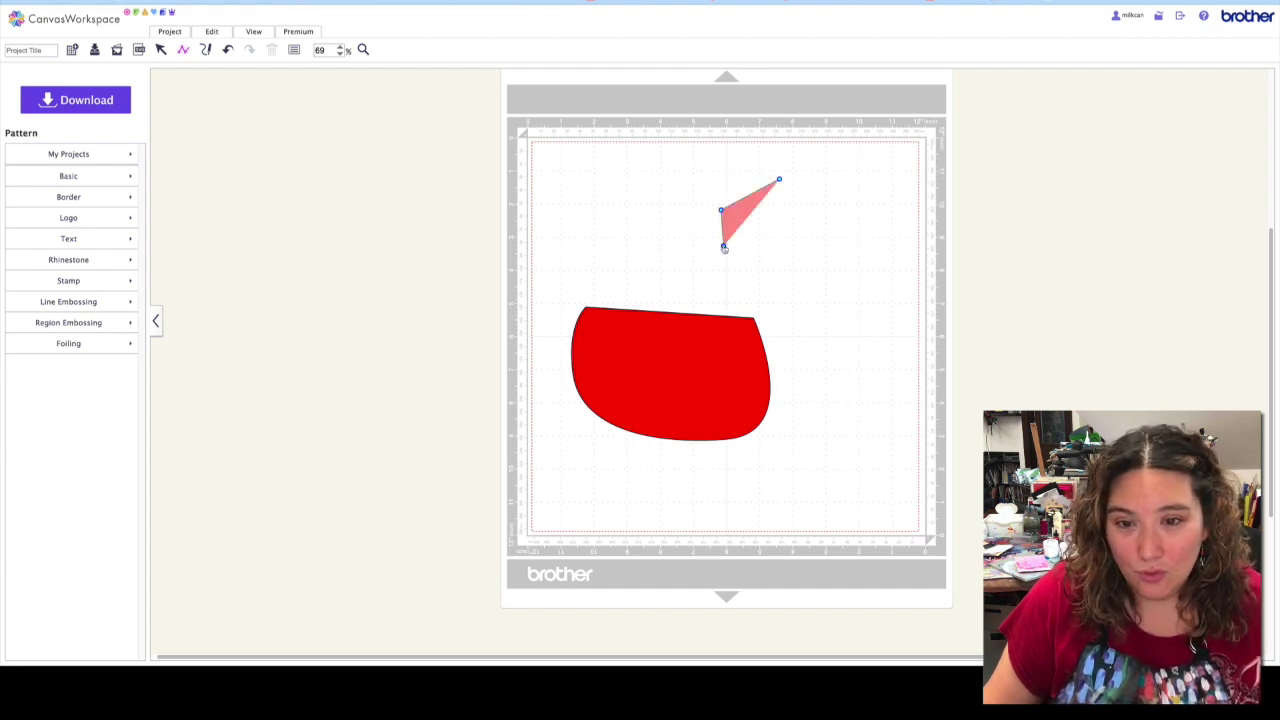
click(751, 255)
click(795, 254)
click(808, 226)
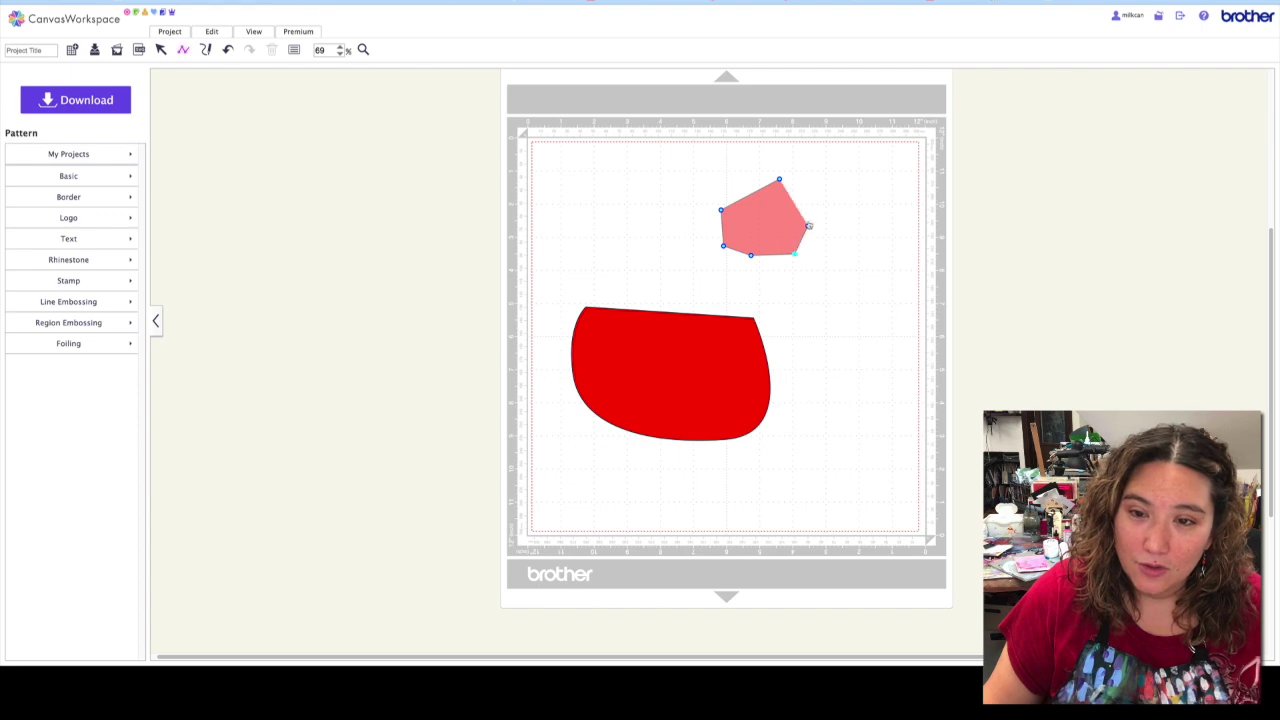
click(768, 220)
click(822, 198)
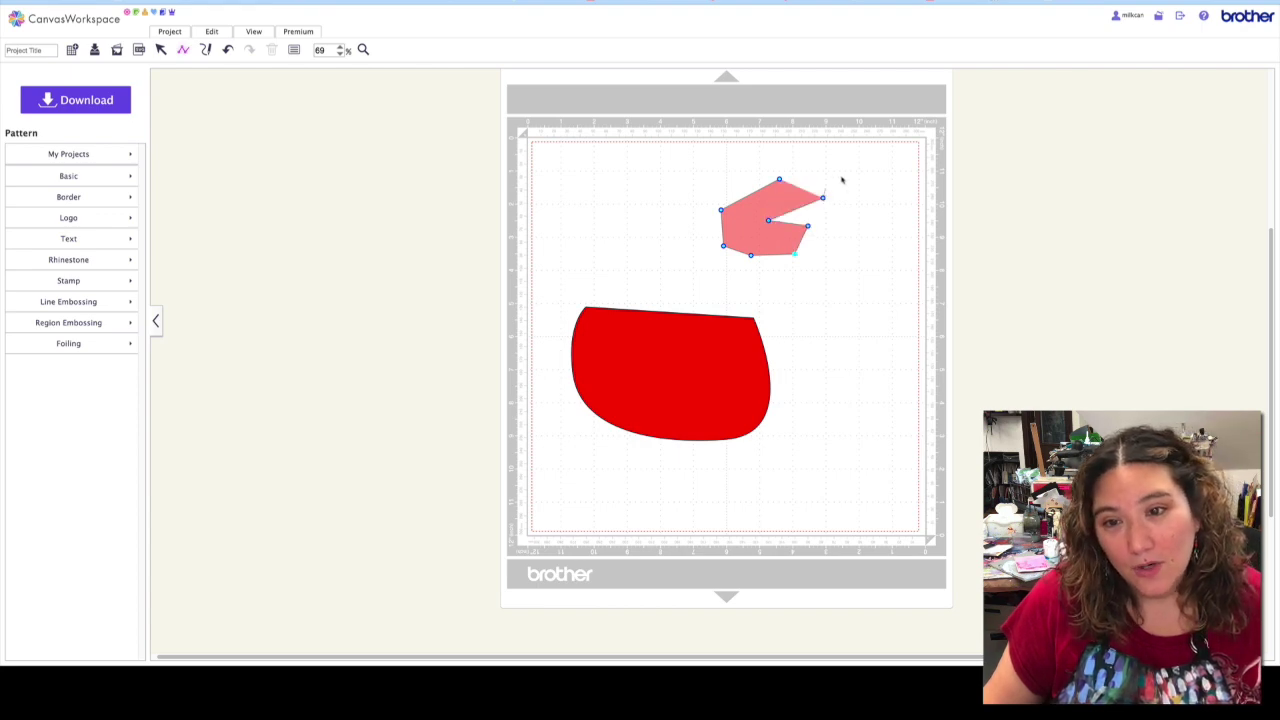
click(896, 161)
click(887, 204)
click(912, 203)
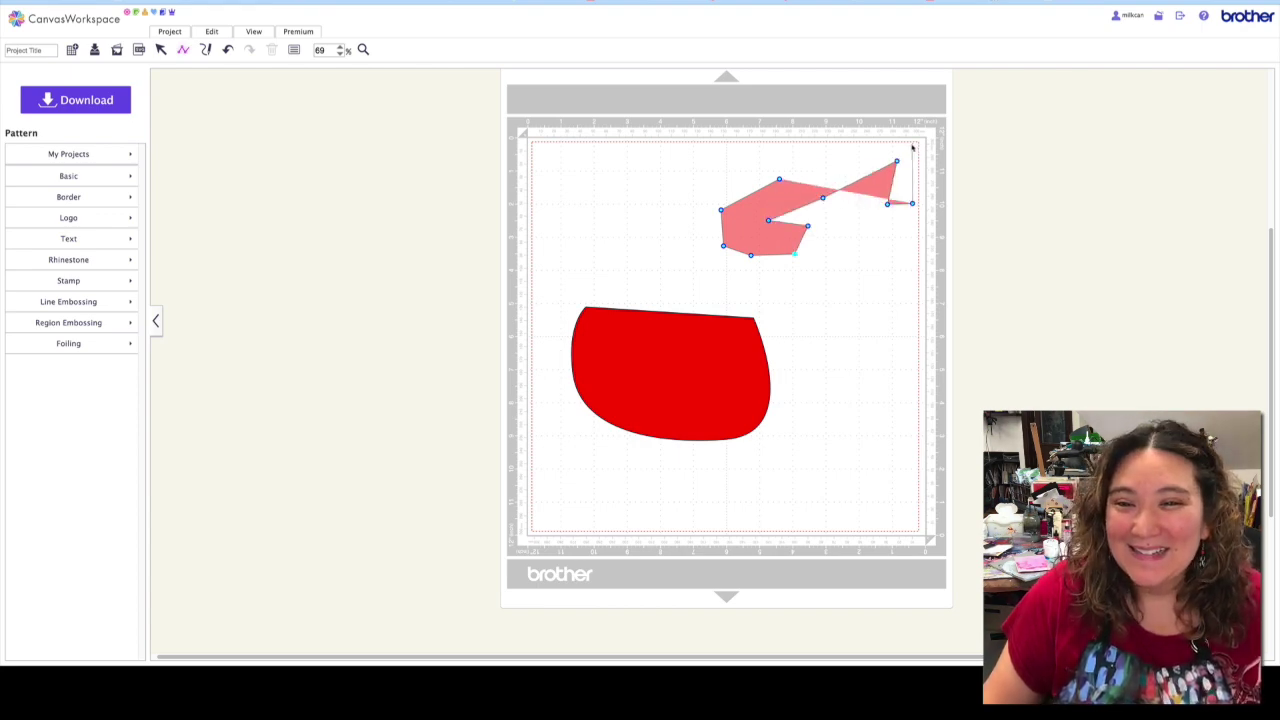
click(911, 146)
click(780, 180)
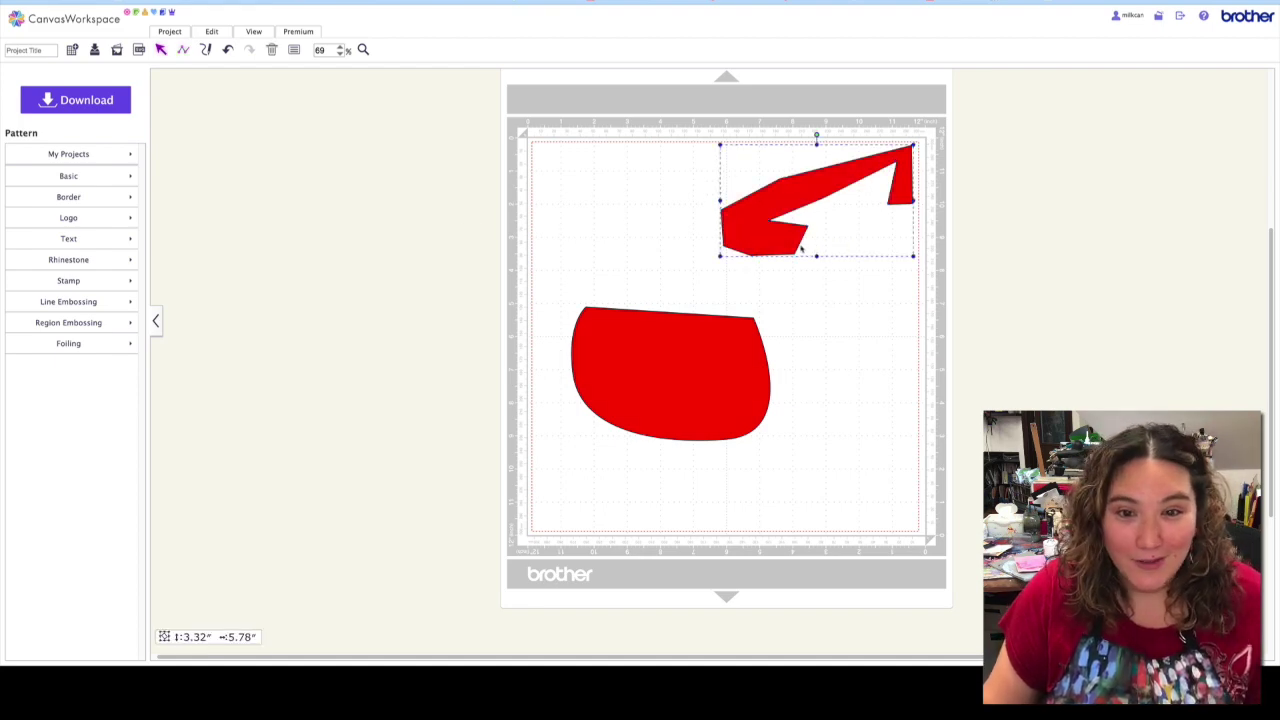
click(574, 192)
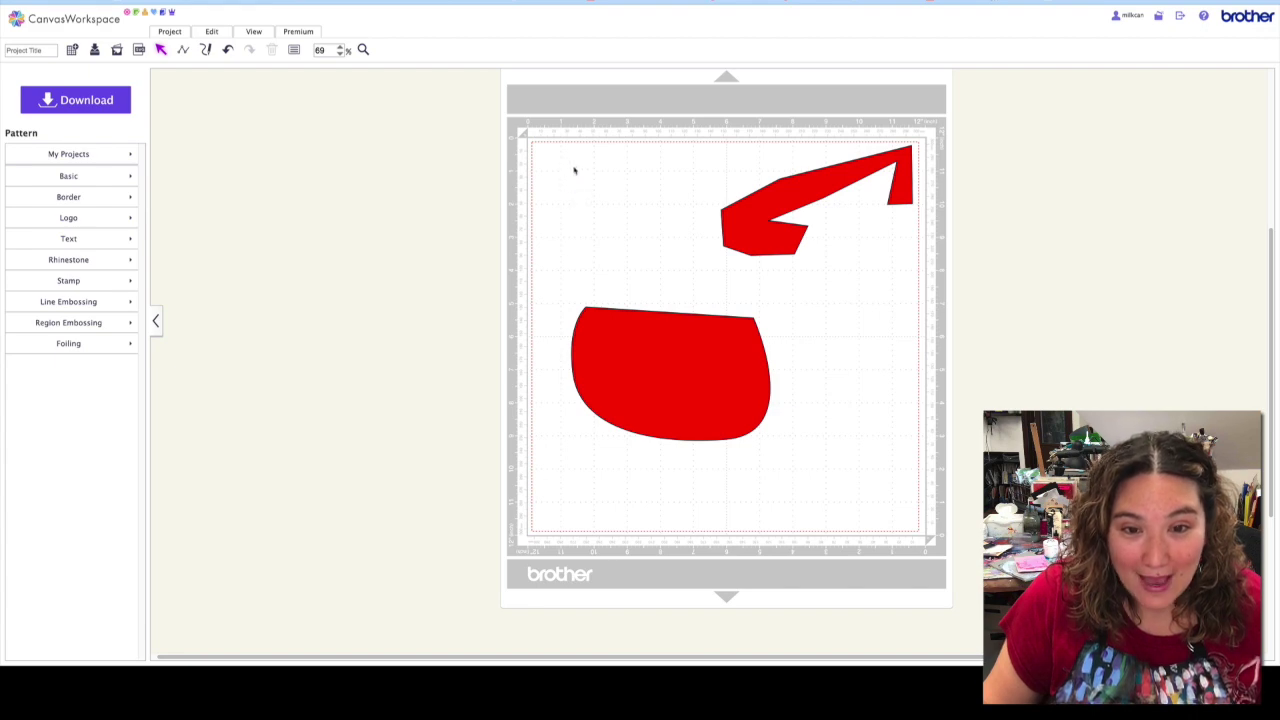
Draw a small rounded red blob, about 2.50" by 2.65", in the mat's upper left.
click(183, 49)
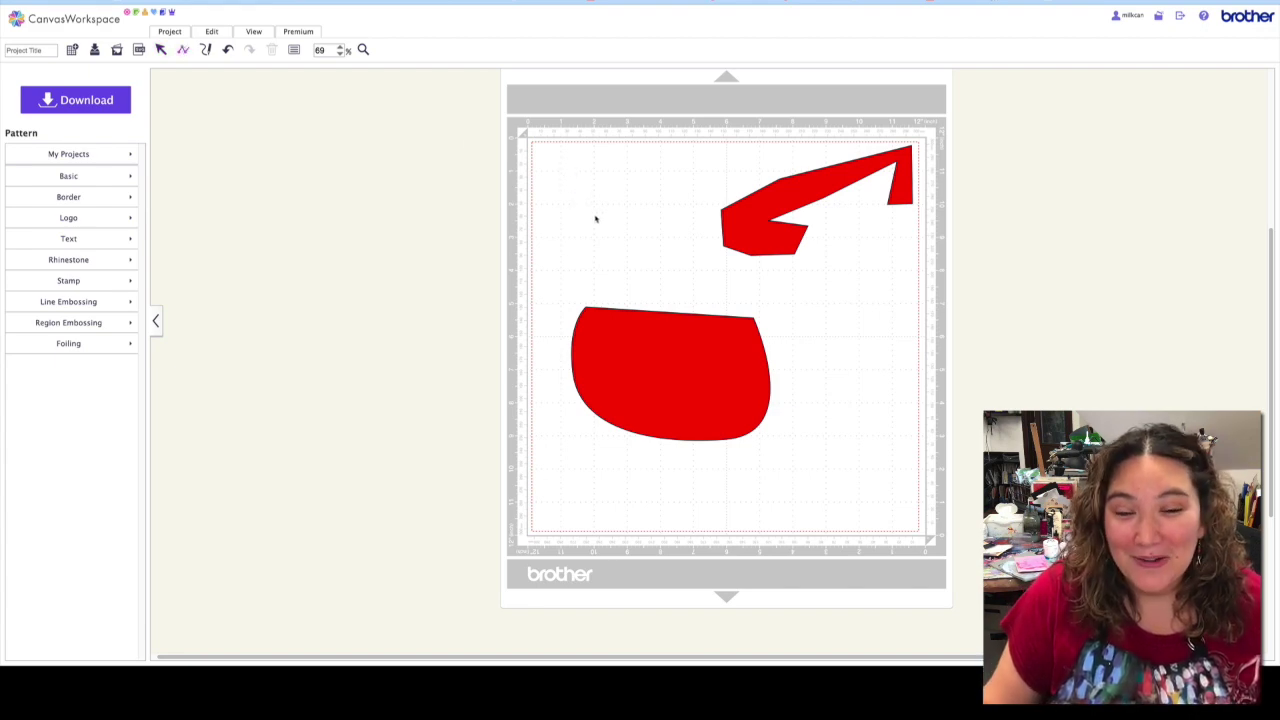
mouse_move(599, 214)
mouse_down()
mouse_move(600, 197)
mouse_move(659, 178)
mouse_move(681, 194)
mouse_move(671, 249)
mouse_move(607, 246)
mouse_up()
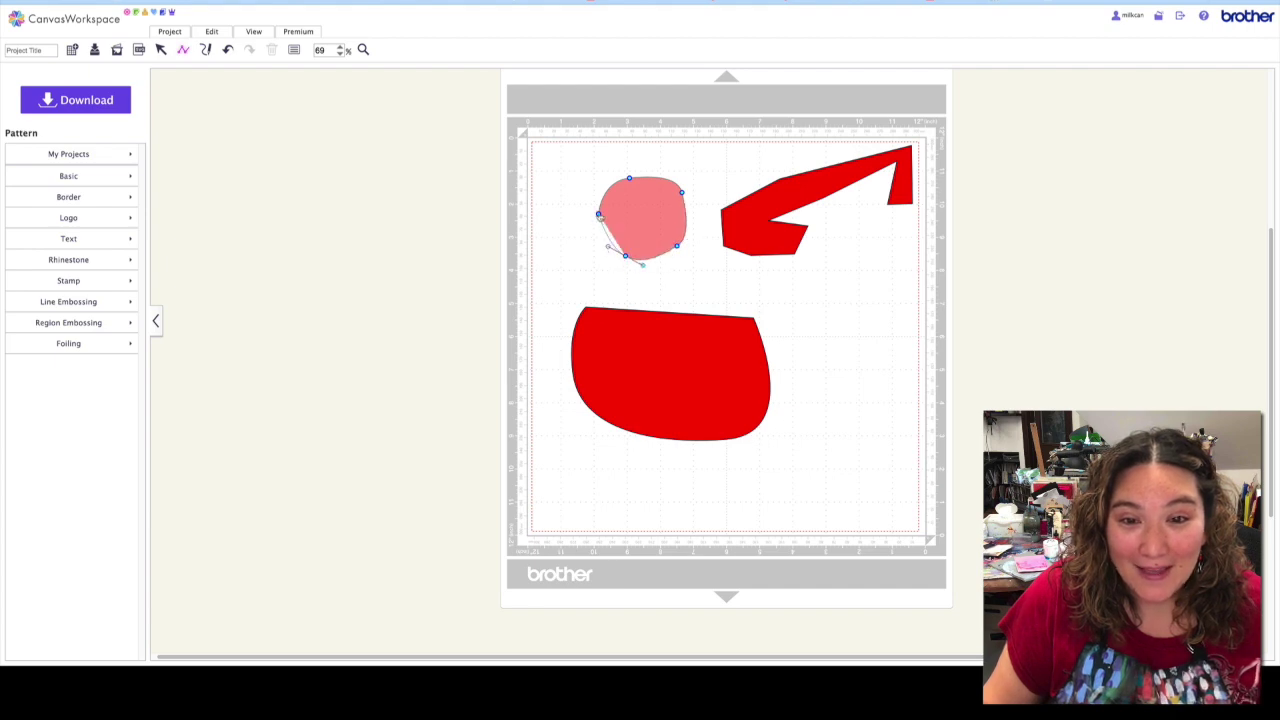
click(599, 215)
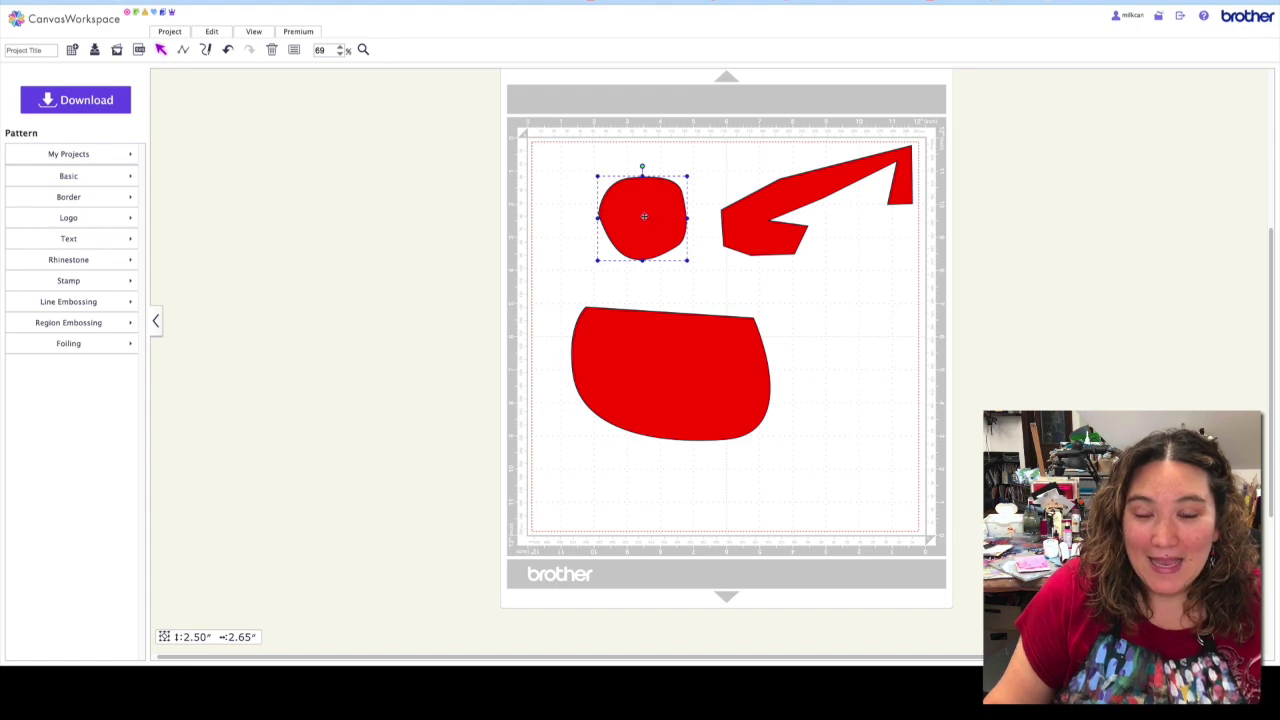
Move the blob onto the bowl's top, enlarge it to 3.54" by 3.75", and fill it light pink.
drag(644, 216, 695, 325)
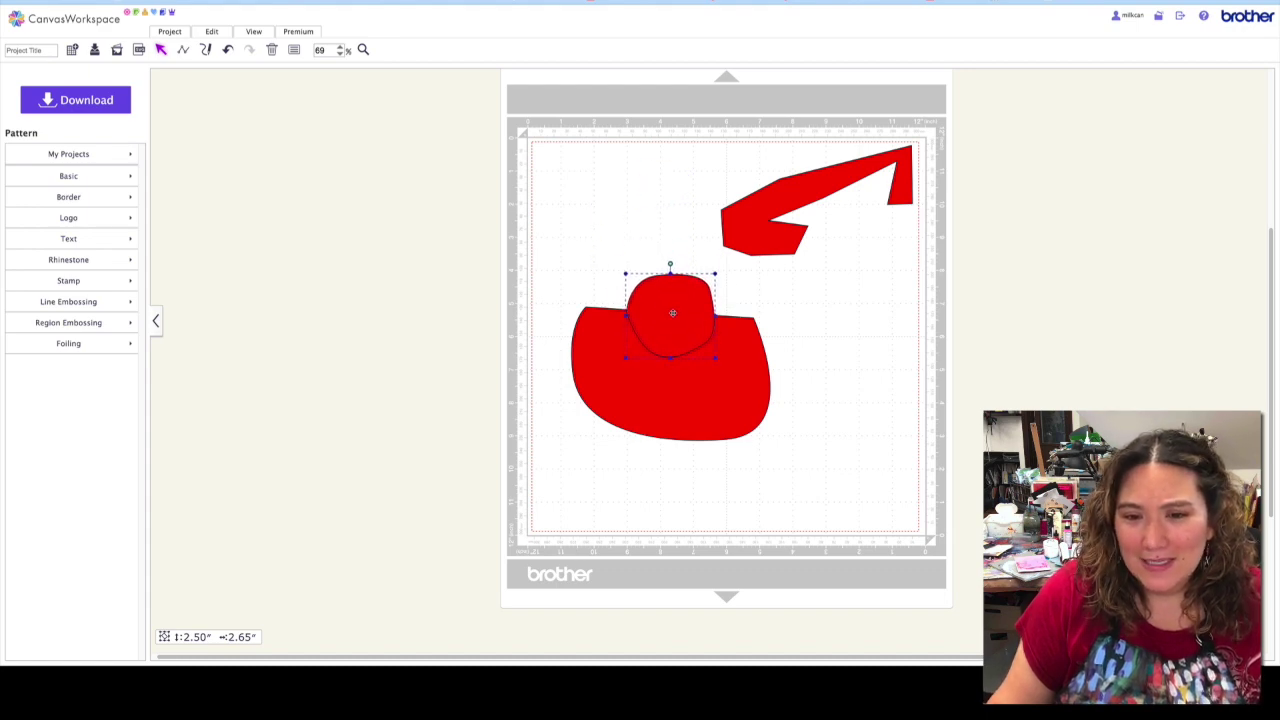
drag(625, 272, 654, 286)
click(294, 49)
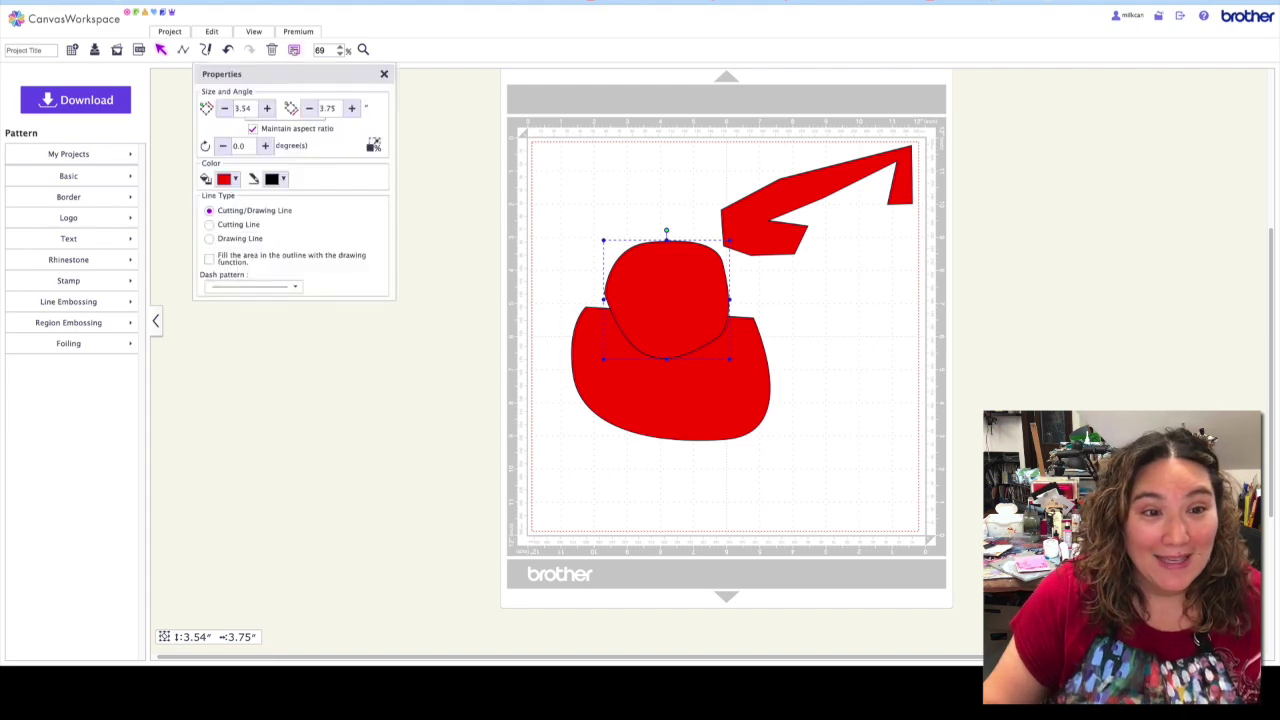
click(236, 179)
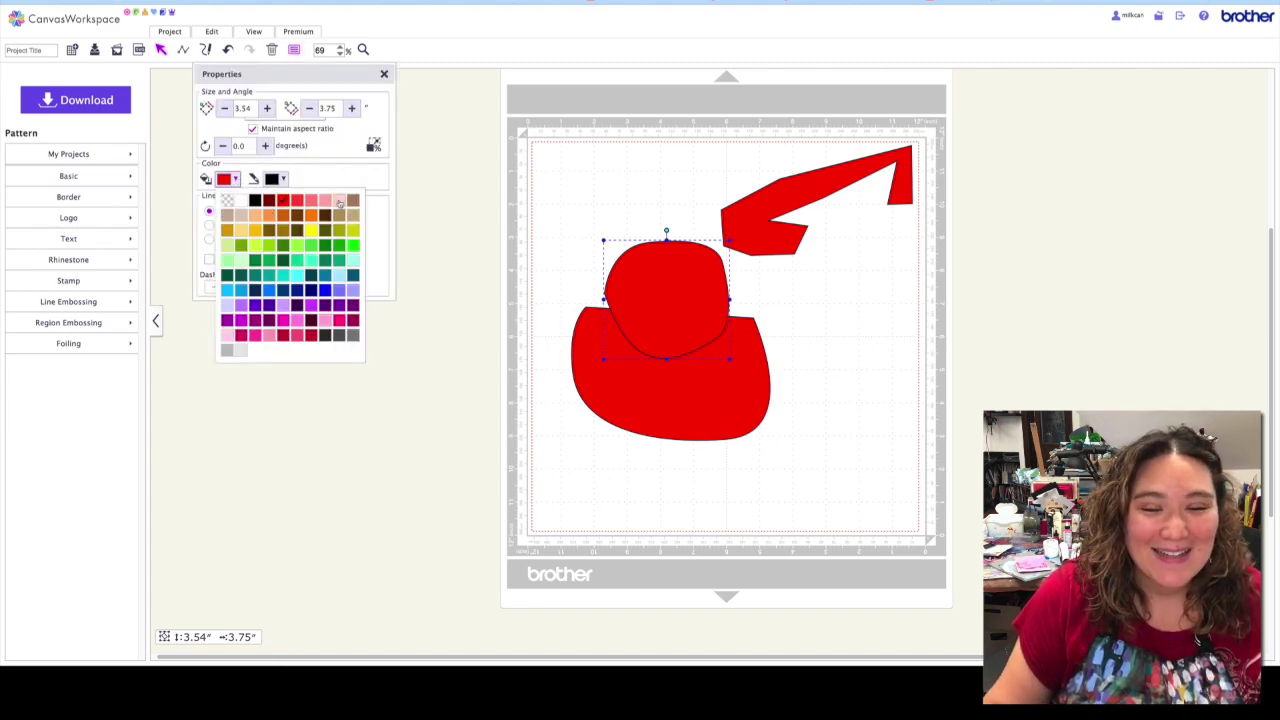
click(341, 204)
Change the hook-shaped arrow piece's fill colour to orange.
click(680, 201)
click(740, 216)
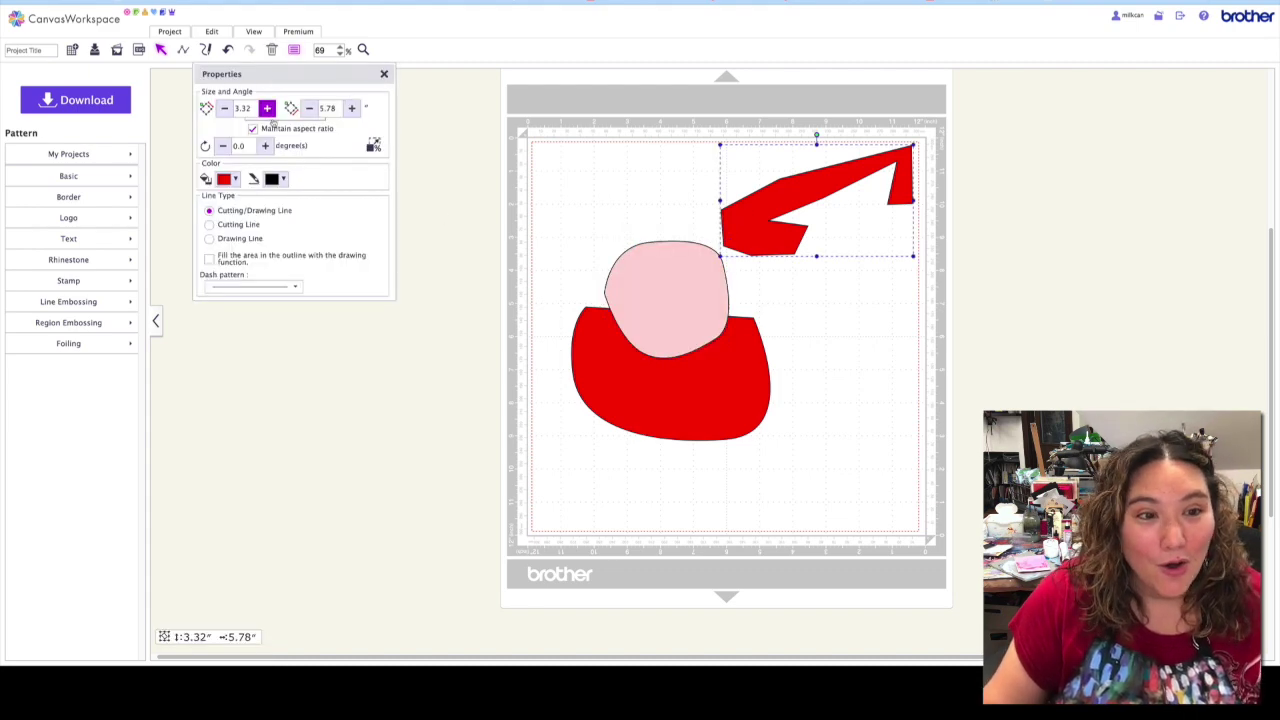
click(236, 179)
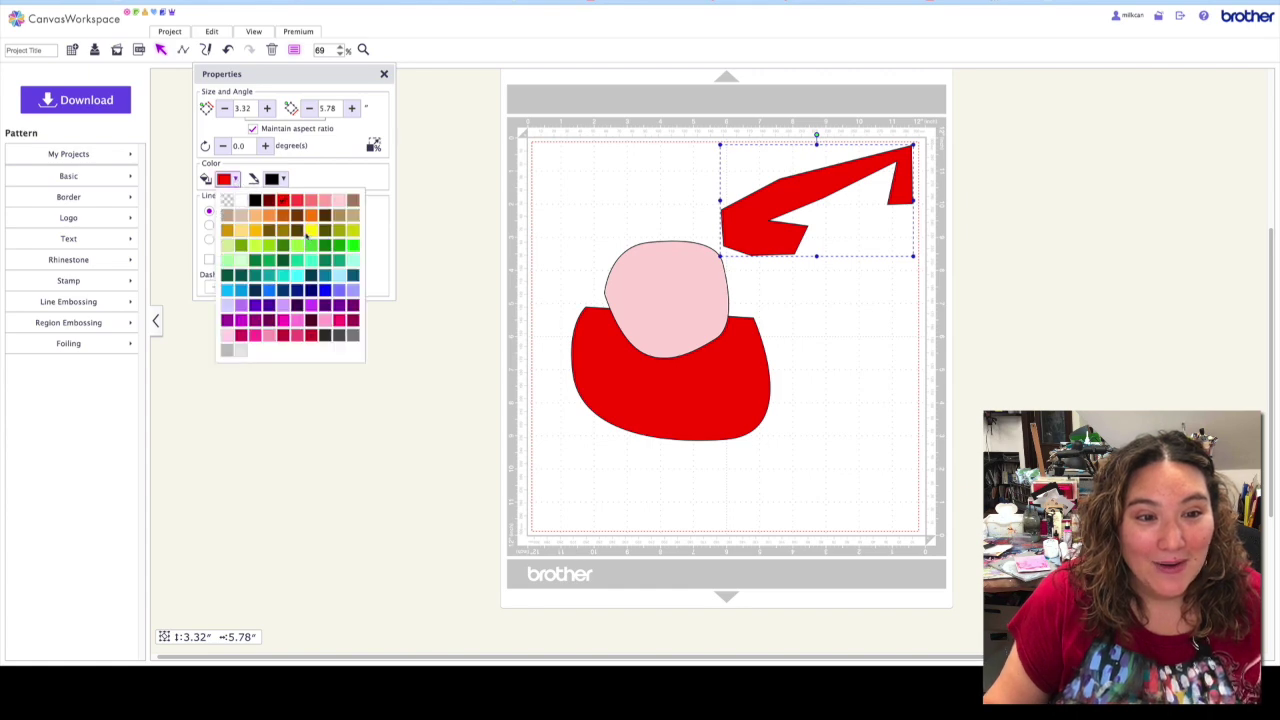
click(266, 216)
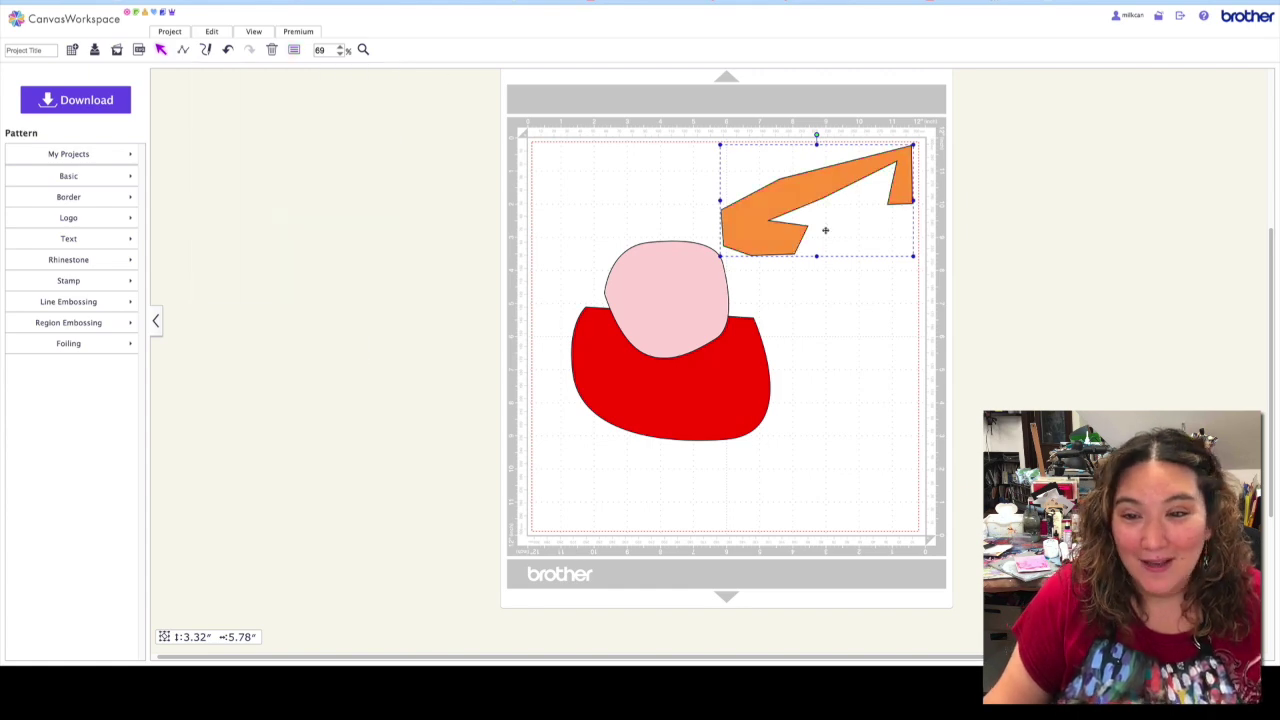
Enlarge the orange hook, rotate it roughly upside down, and lay it across the lower mat under the bowl.
click(384, 74)
drag(802, 179, 697, 399)
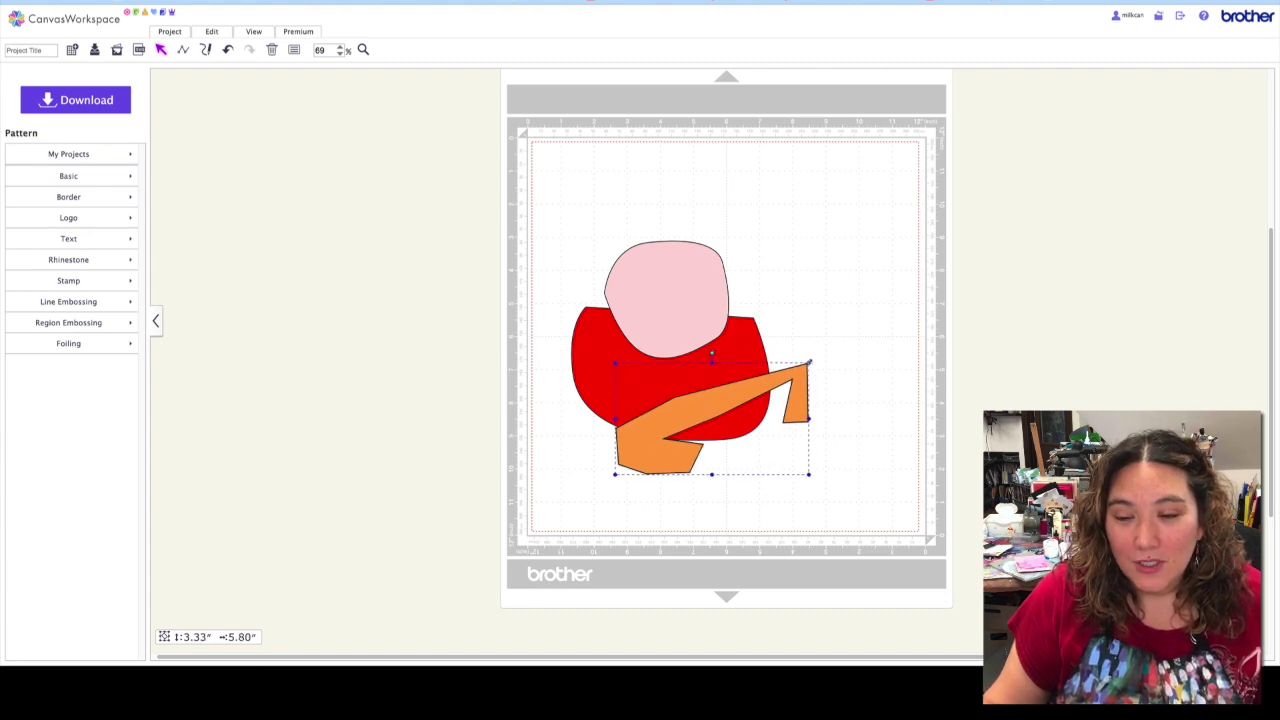
drag(809, 362, 974, 263)
drag(854, 323, 790, 365)
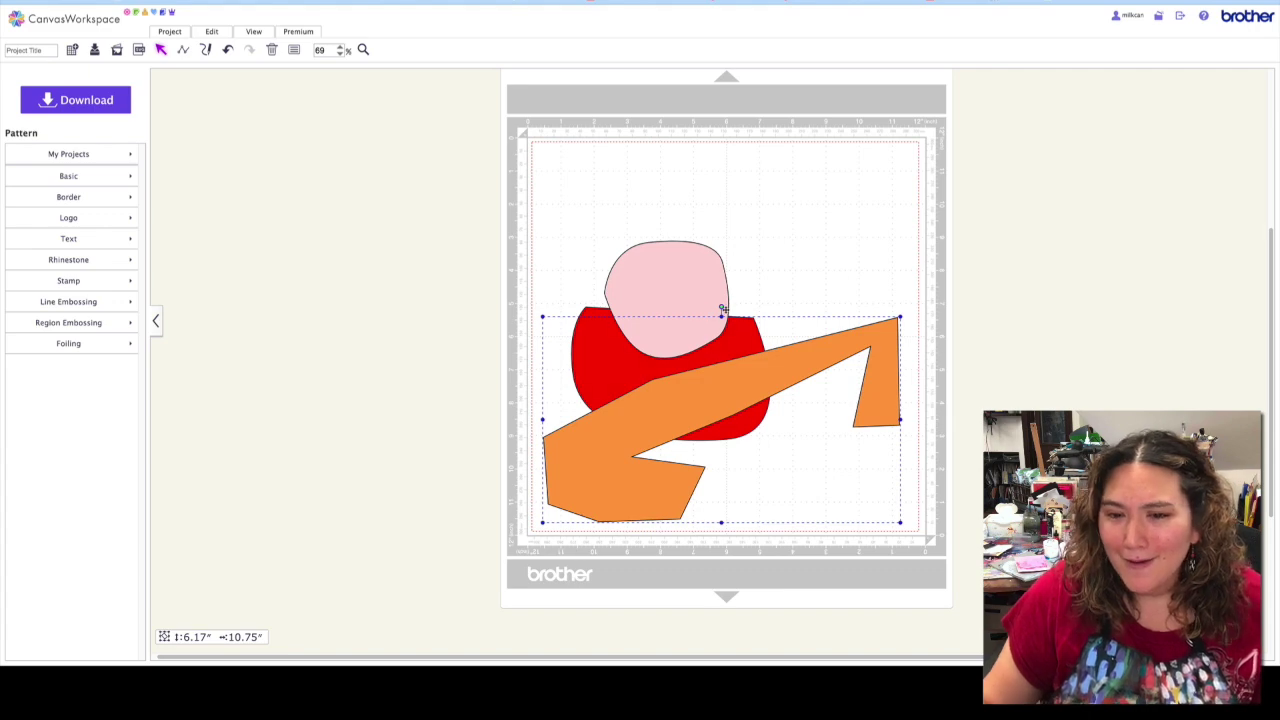
drag(721, 307, 716, 503)
drag(806, 422, 816, 434)
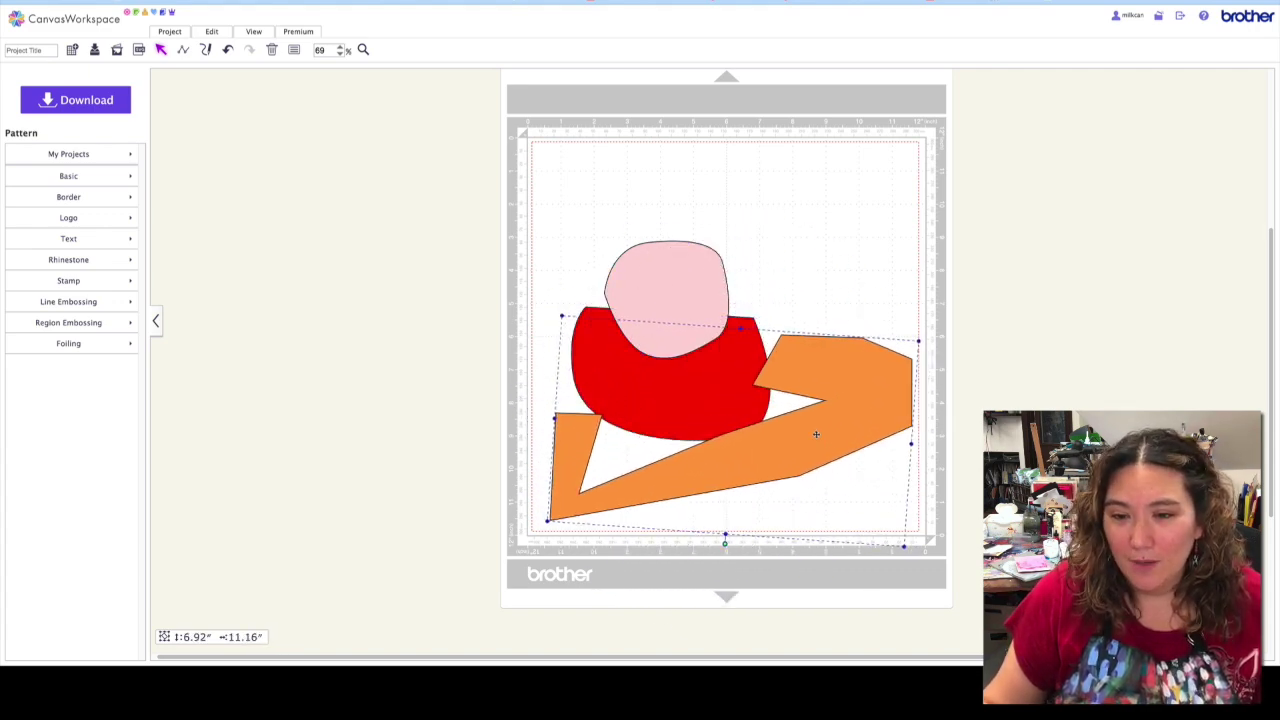
click(652, 215)
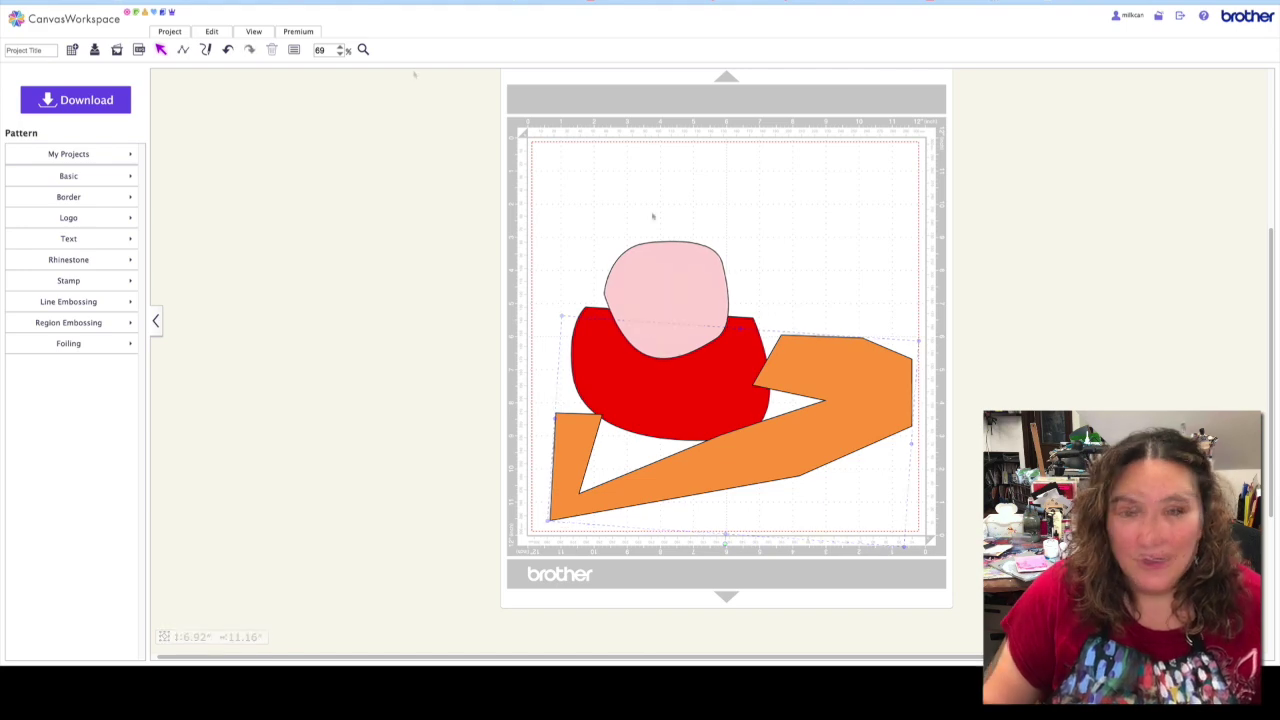
Divide the pink blob and red bowl at their overlap with Process Overlap, then pull the cap piece up.
click(656, 266)
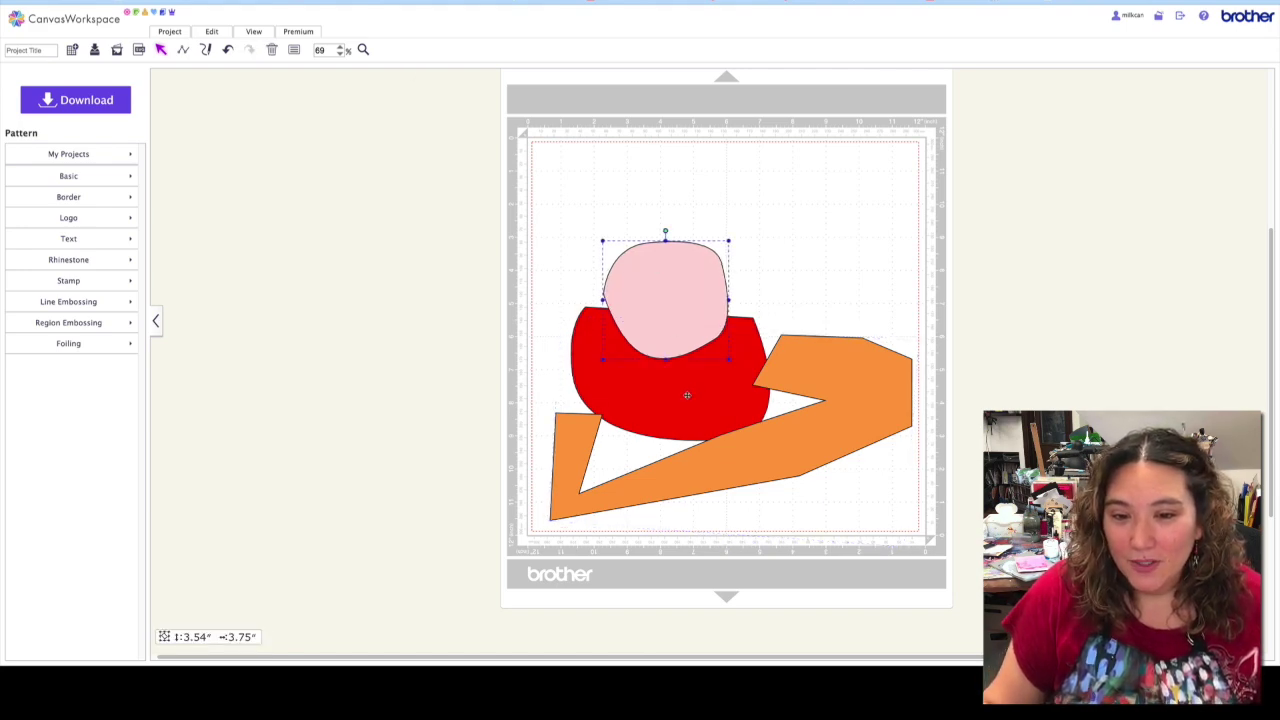
click(687, 396)
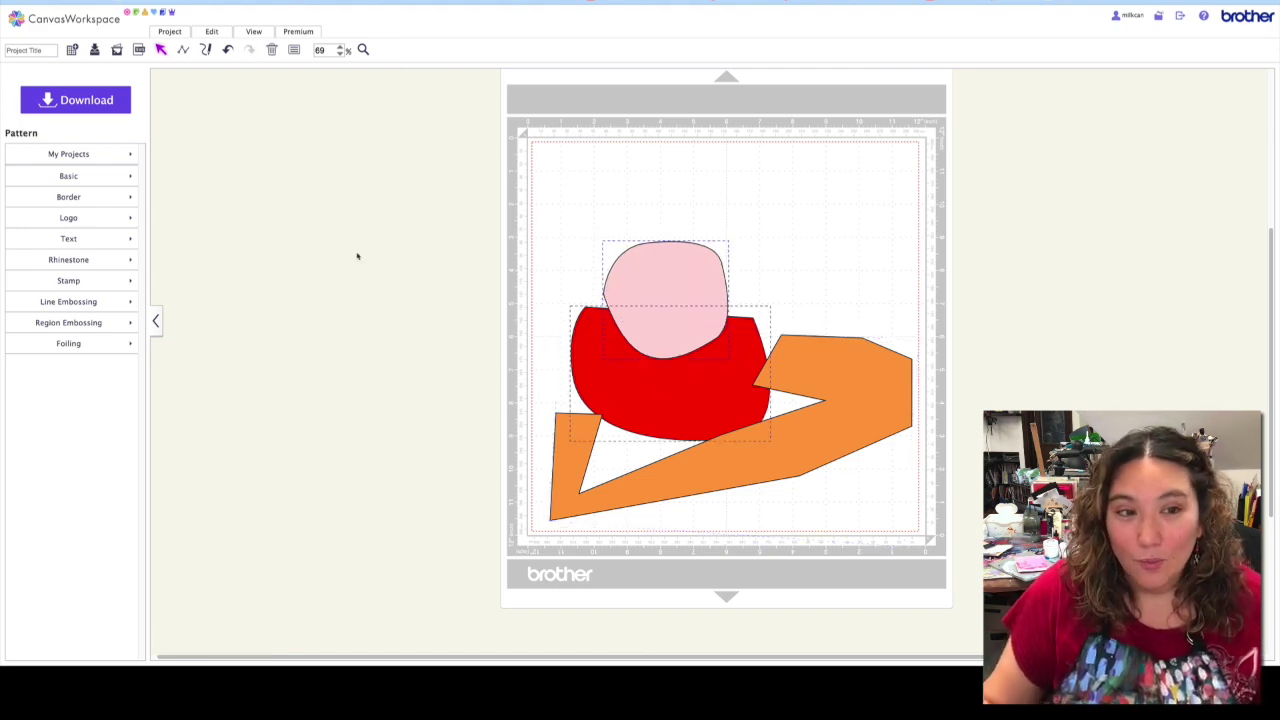
click(219, 34)
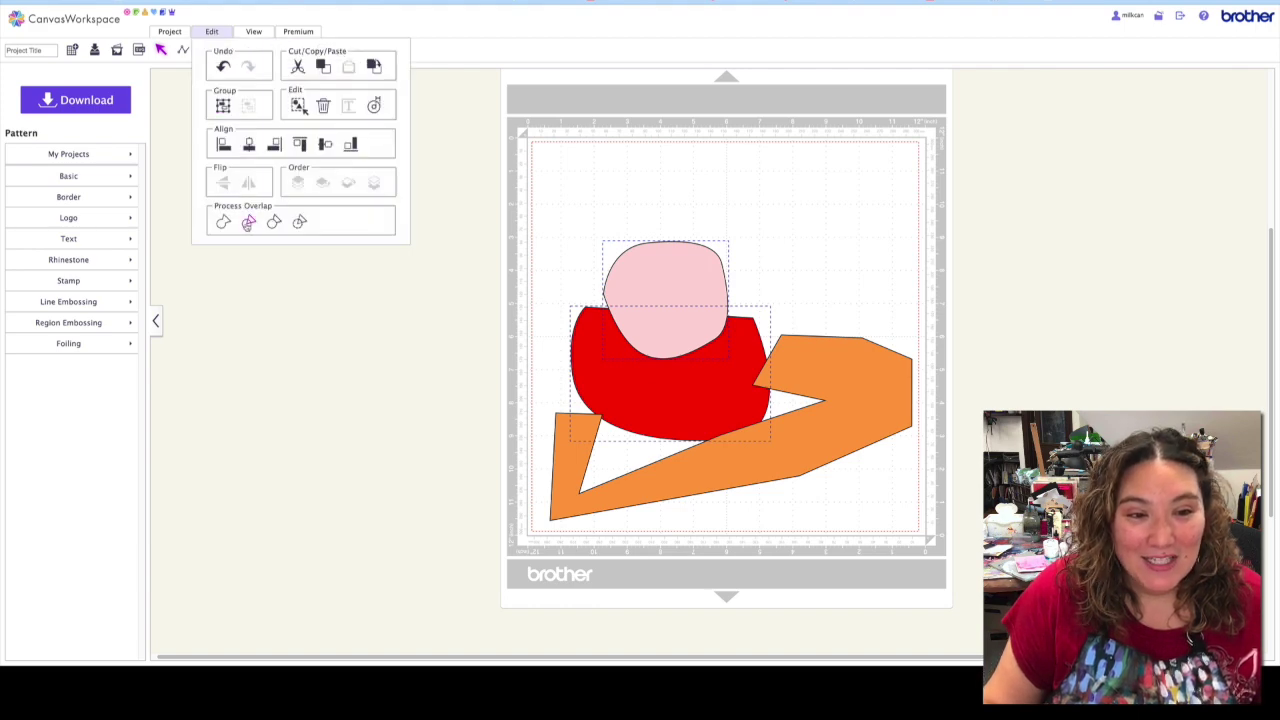
click(248, 222)
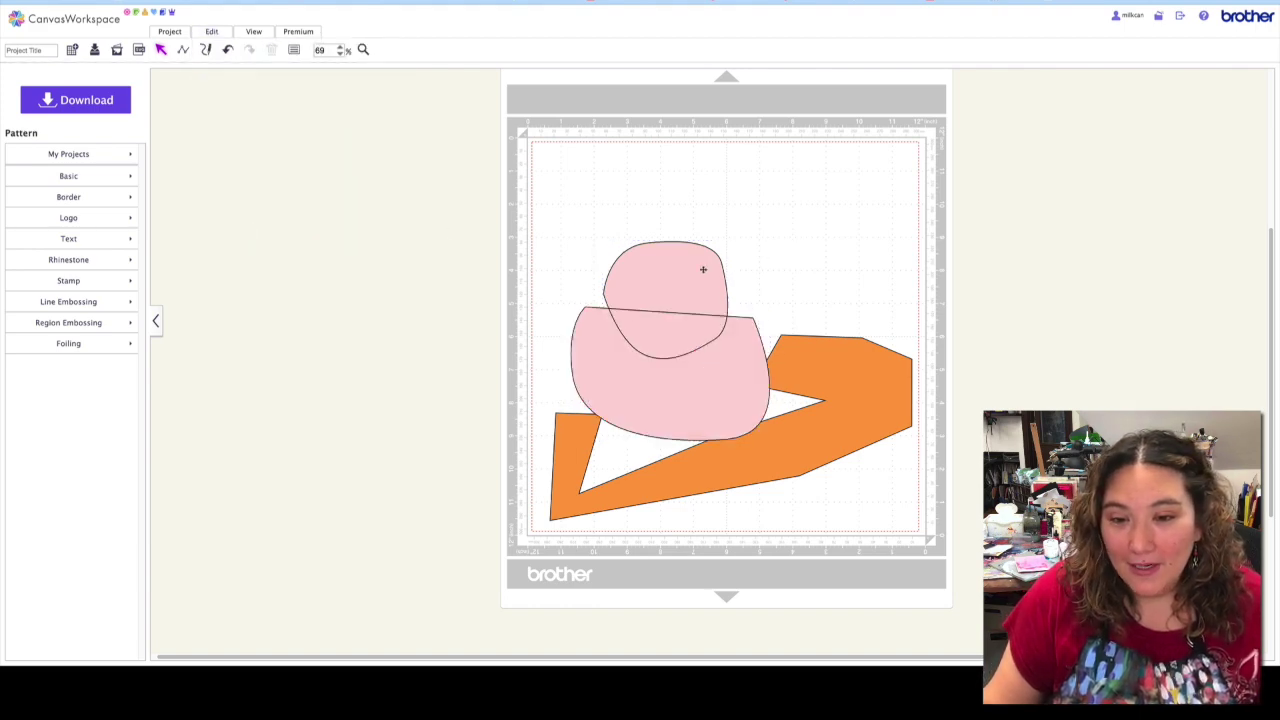
drag(703, 269, 719, 185)
Move the lens piece right, flip the bottom pink piece upside down, and set the cap on it.
drag(677, 329, 816, 266)
click(727, 386)
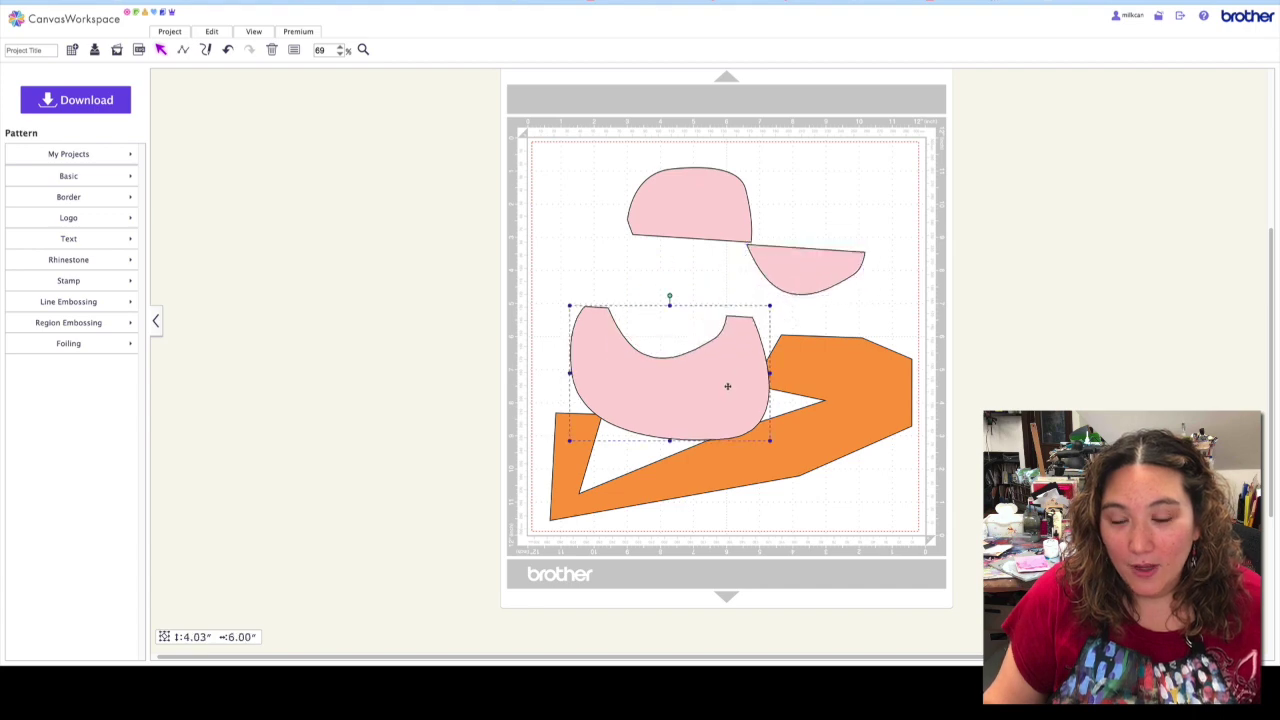
drag(727, 386, 687, 344)
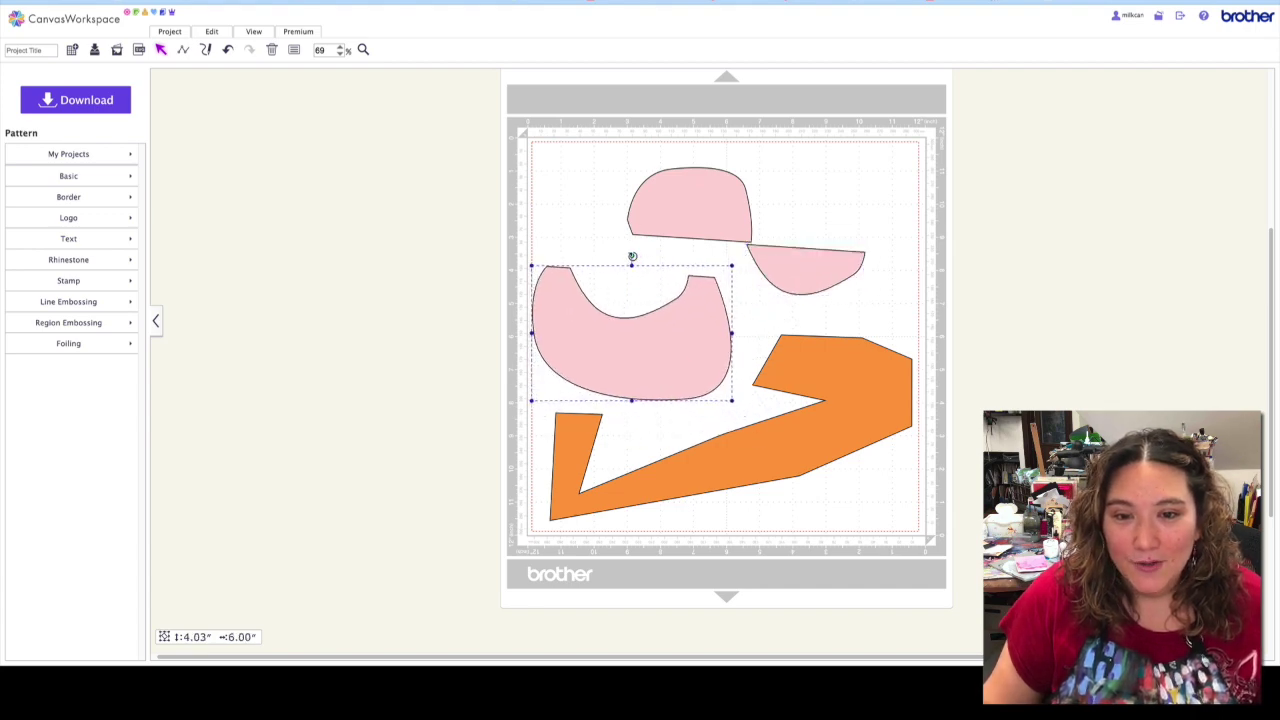
drag(632, 256, 628, 410)
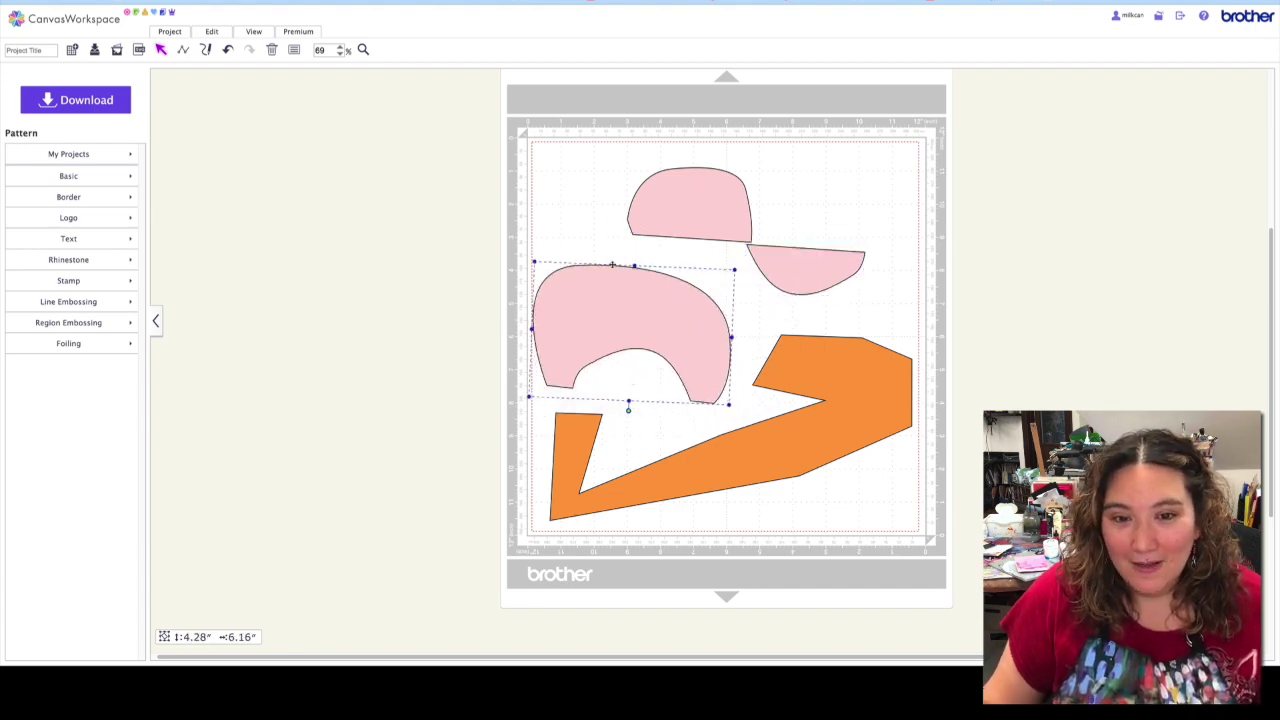
drag(688, 195, 662, 232)
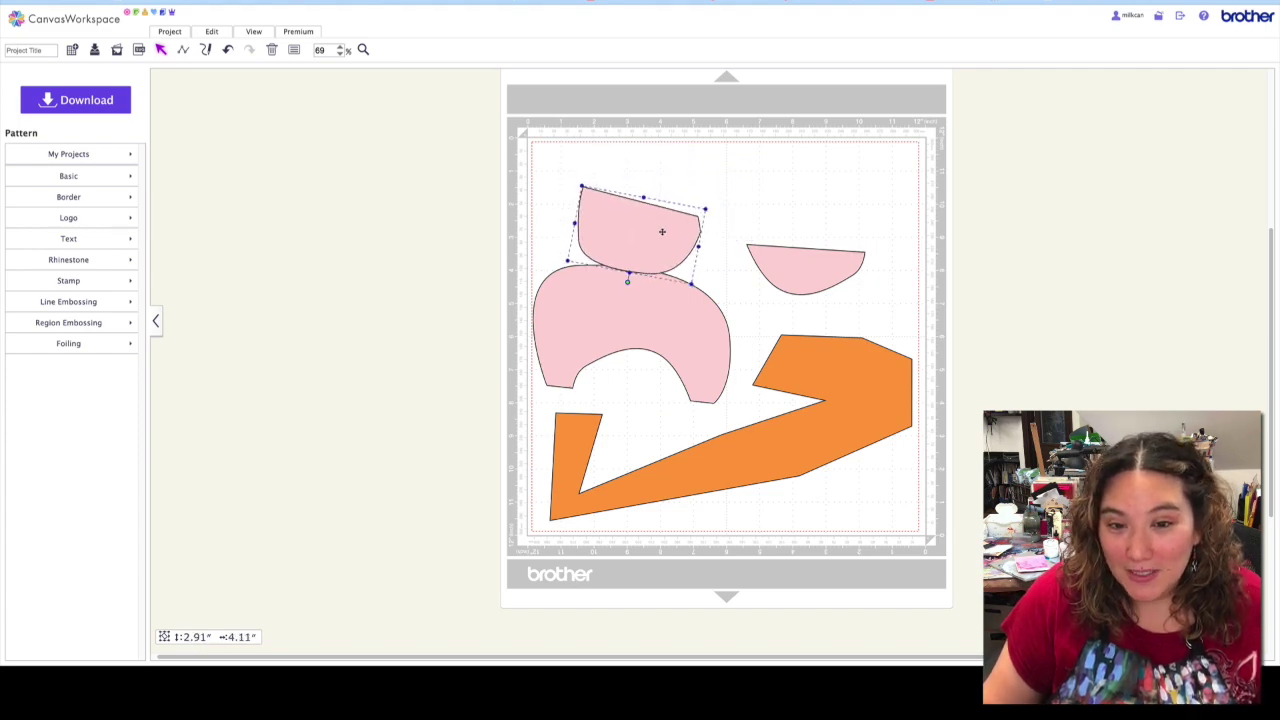
Raise the orange shape, rest the half-circle on it, and select all four shapes.
drag(820, 272, 849, 252)
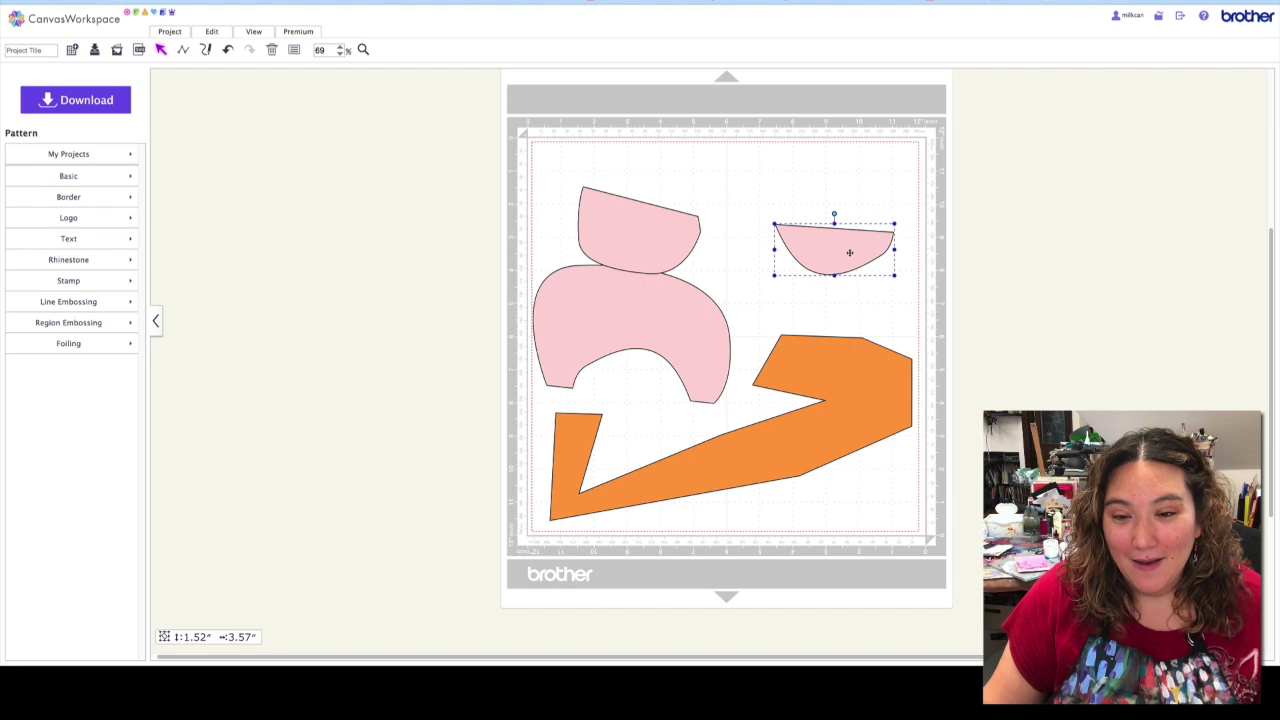
drag(841, 407, 846, 357)
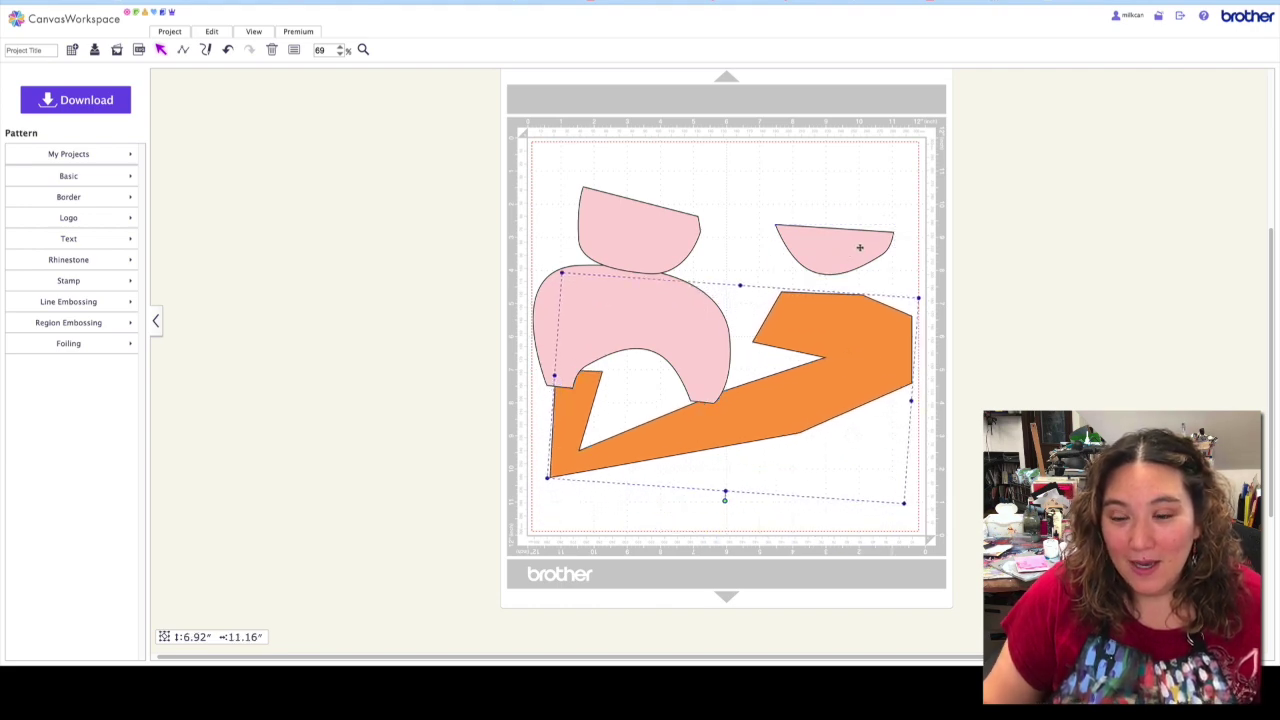
drag(857, 246, 862, 271)
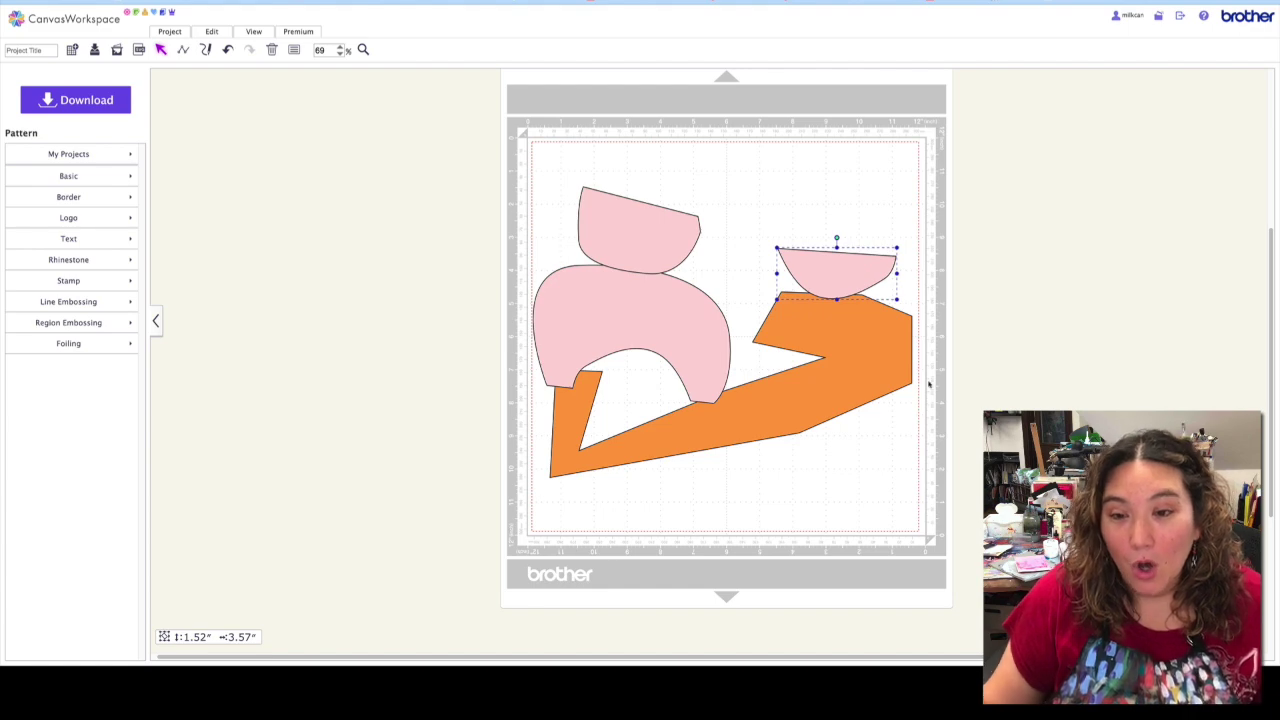
drag(618, 154, 882, 524)
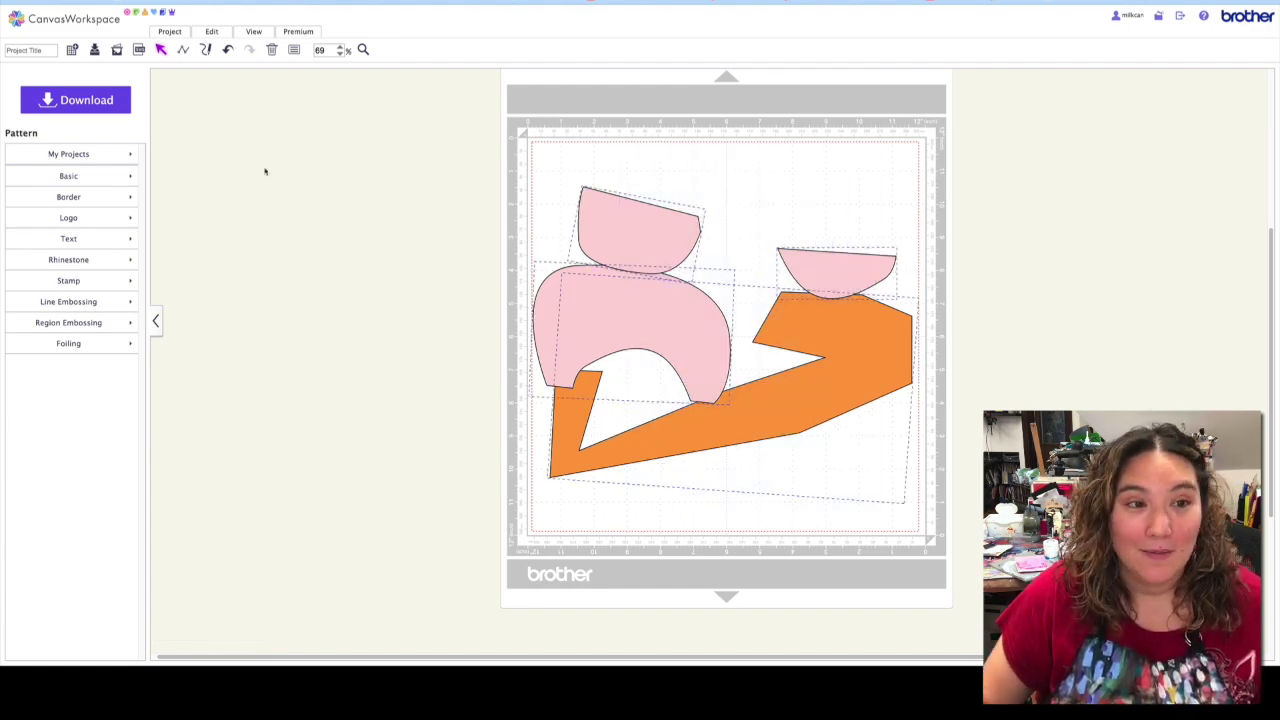
Weld the four pieces into one pink outline, rotate it a quarter turn, and squash it vertically.
click(214, 32)
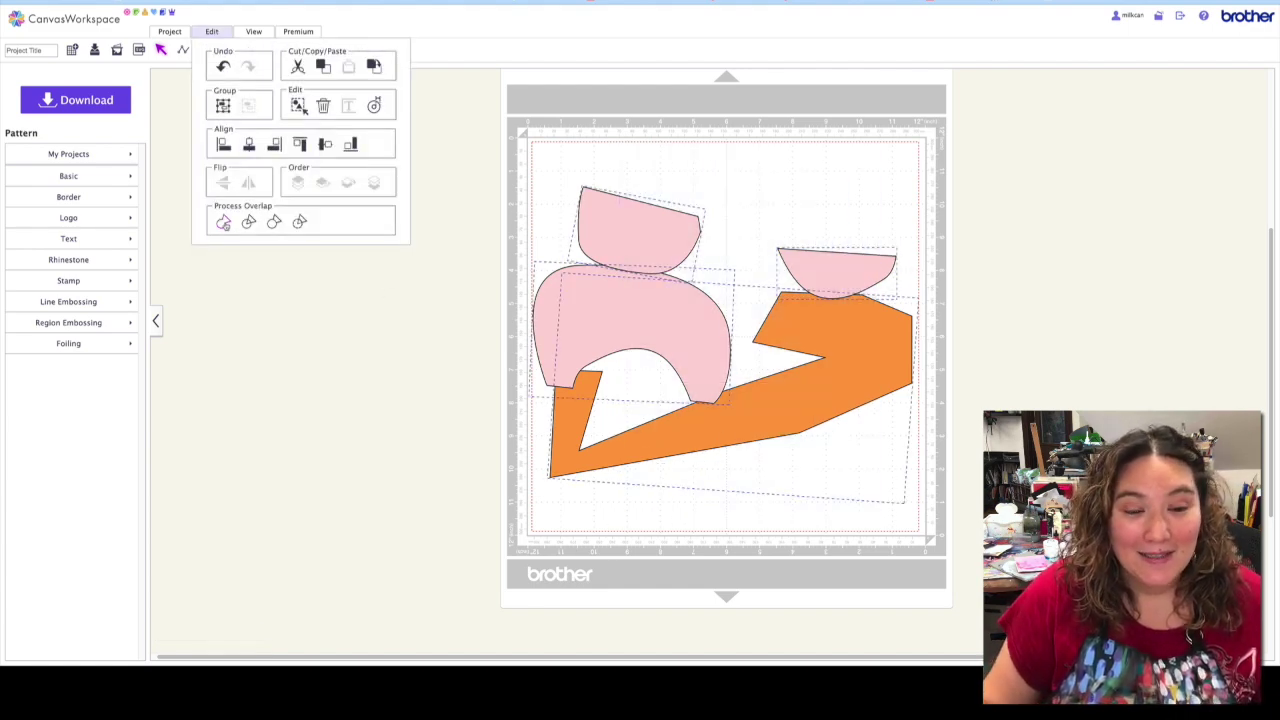
click(223, 222)
click(873, 346)
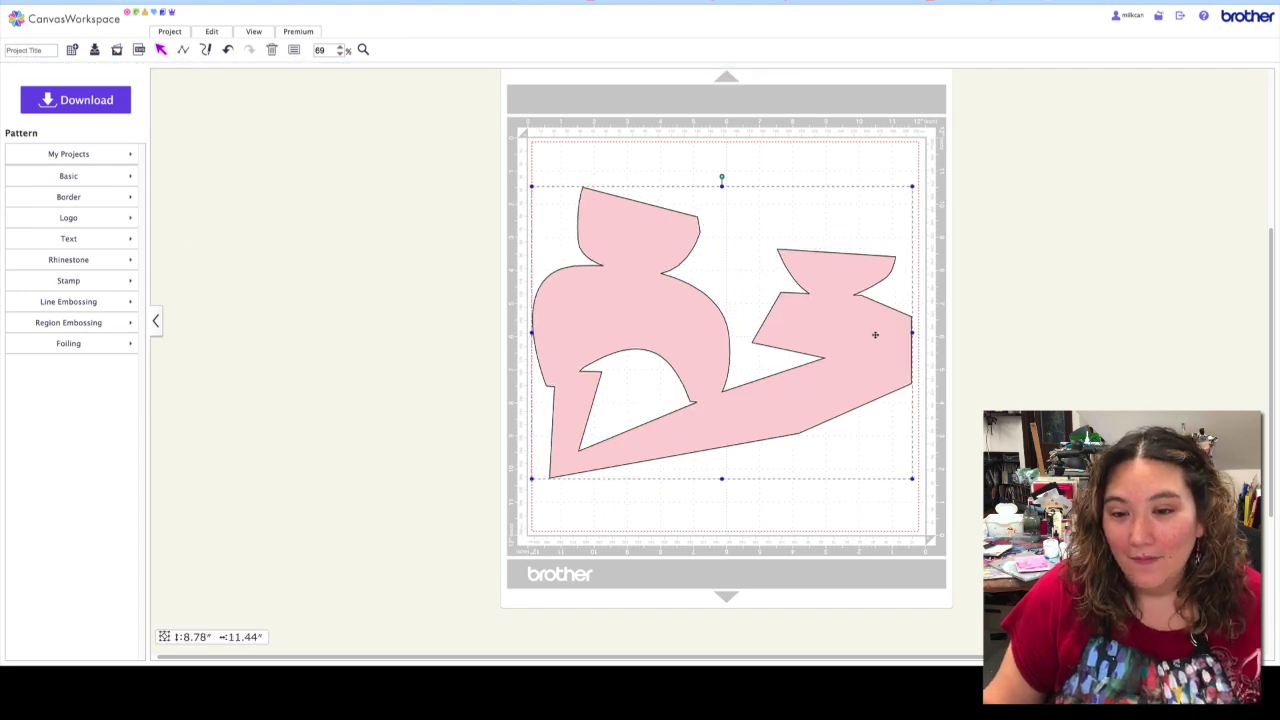
drag(722, 175, 876, 346)
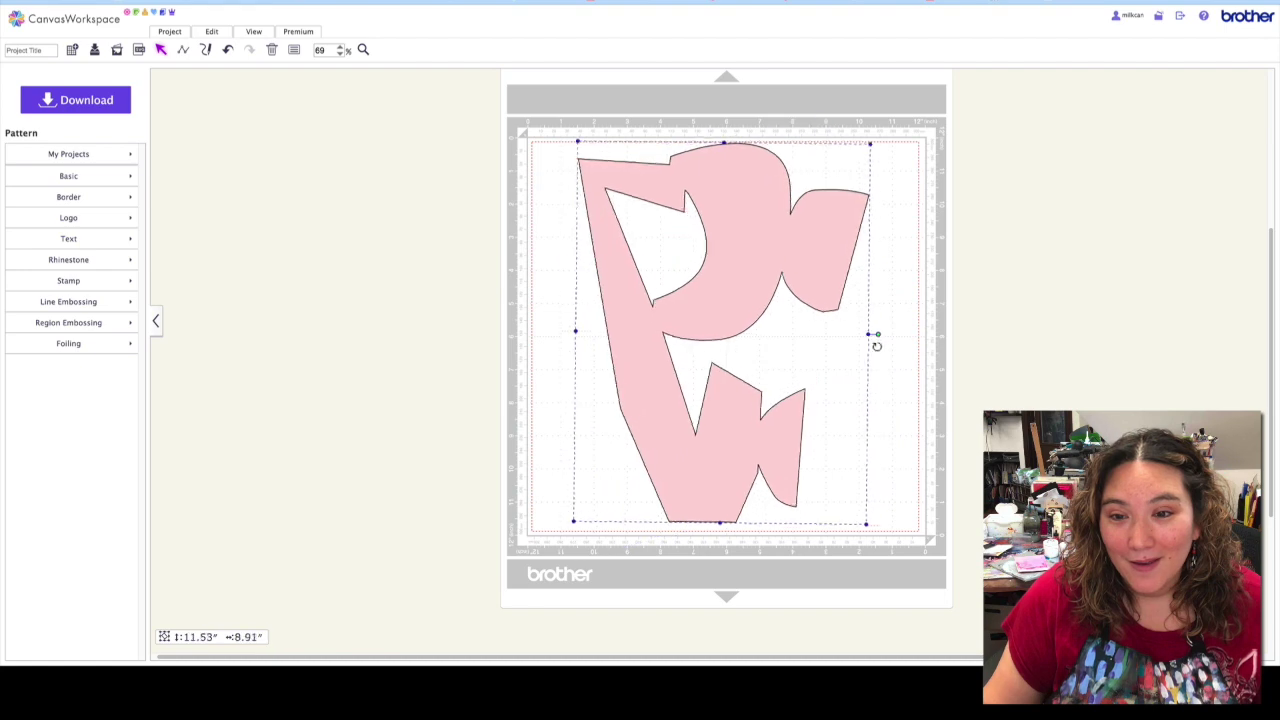
drag(738, 155, 728, 189)
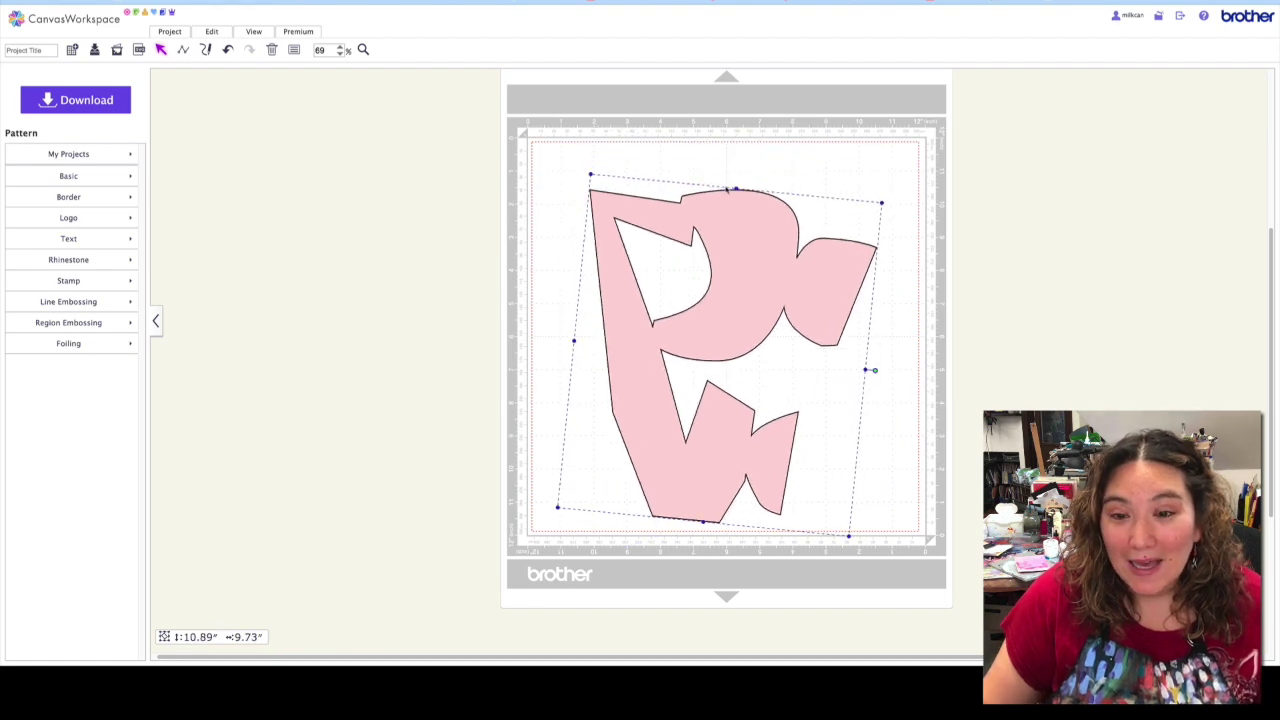